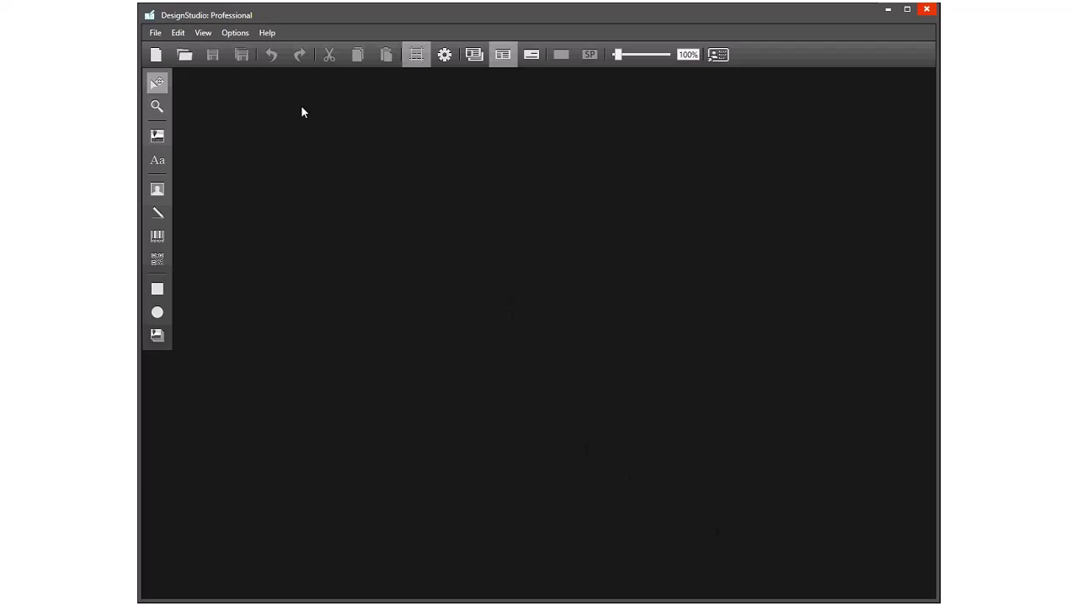
# - Start a new card design and name it Test02
pyautogui.click(155, 56)
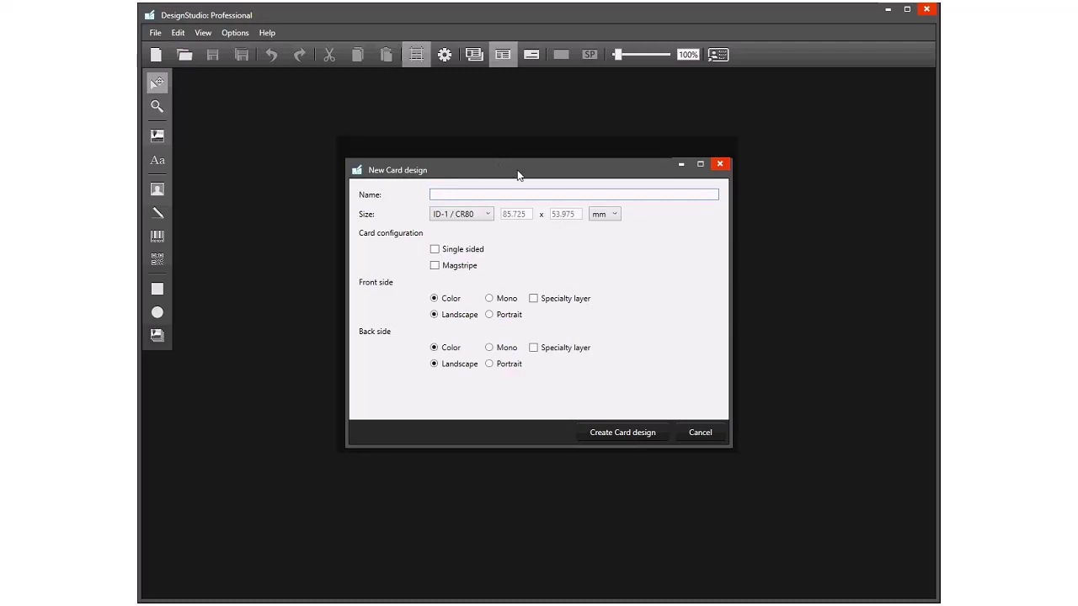
pyautogui.write('Test01')
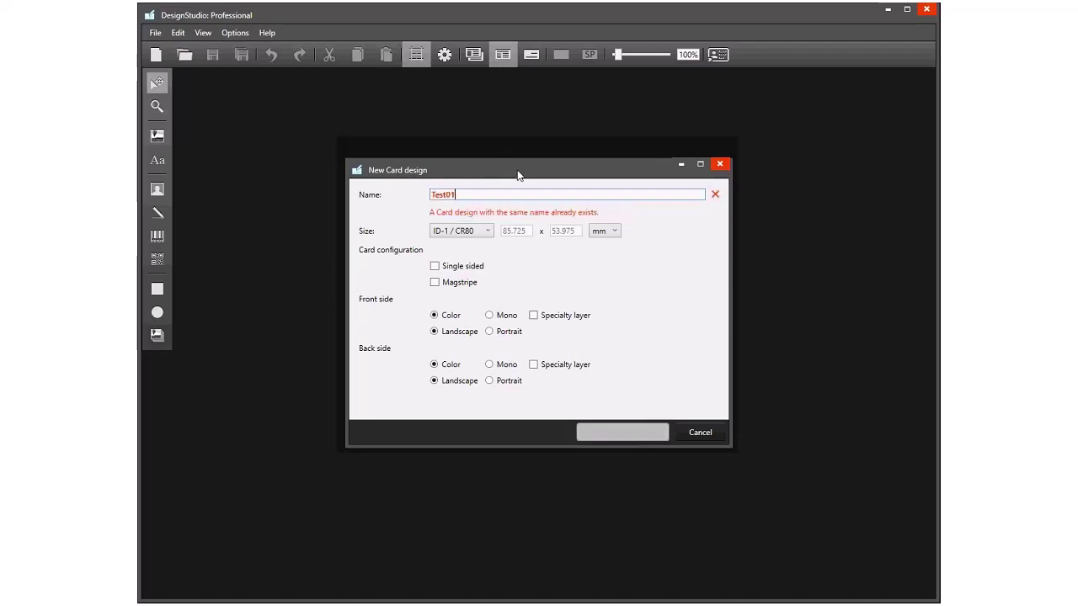
pyautogui.press('BackSpace')
pyautogui.write('2')
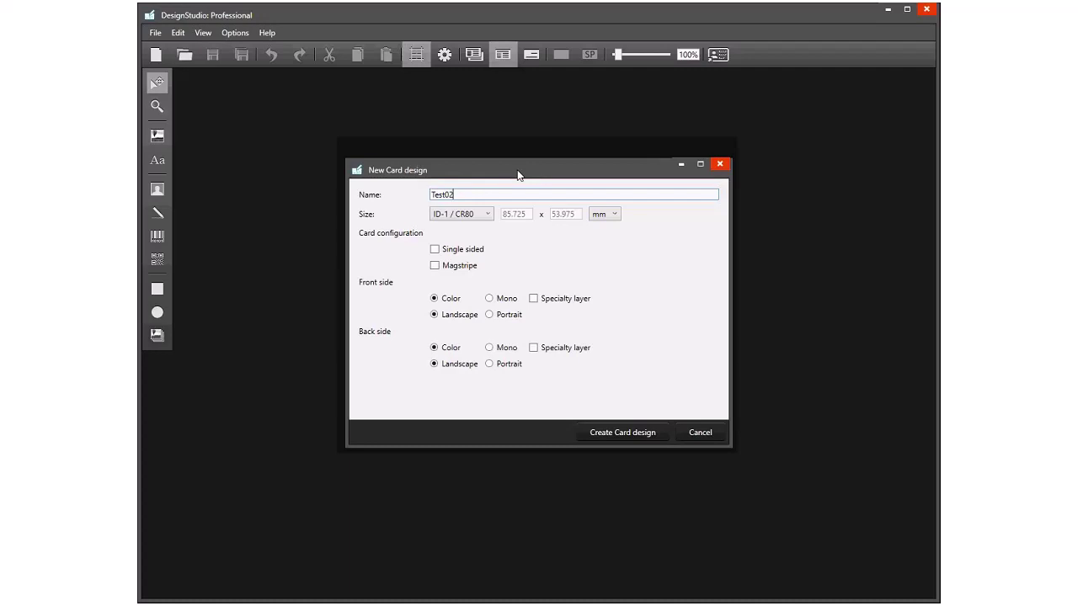
# - Try the ZC10L card size and return the selection to ID-1 / CR80
pyautogui.click(477, 218)
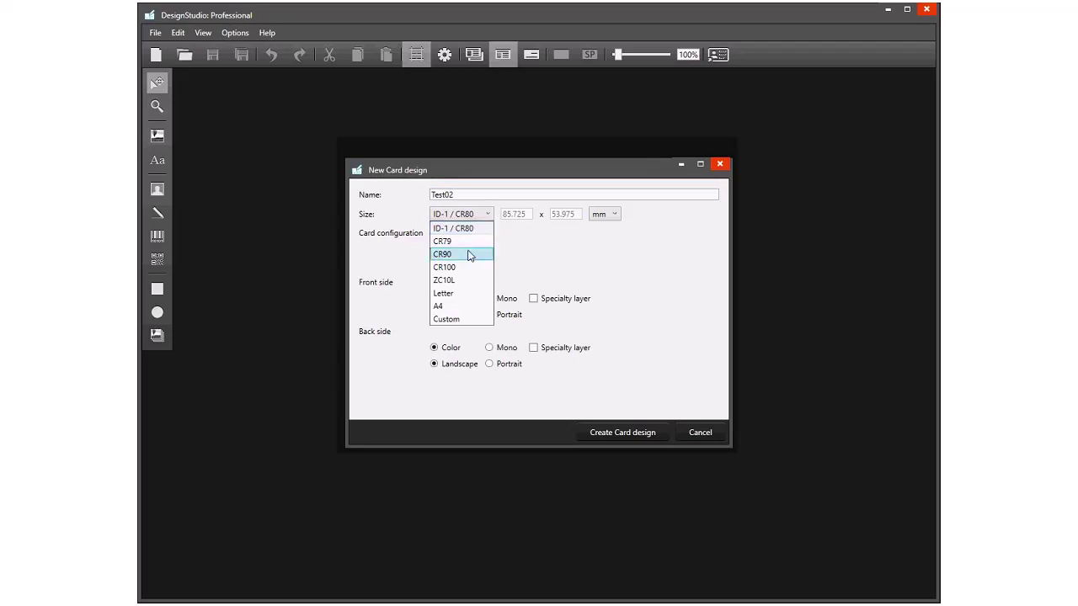
pyautogui.click(458, 280)
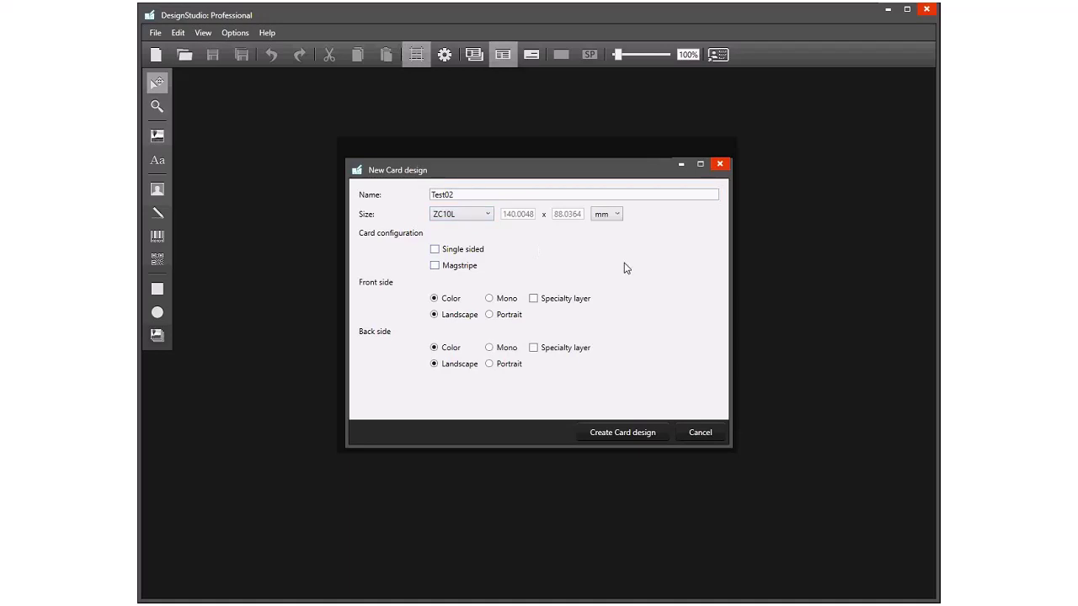
pyautogui.click(471, 216)
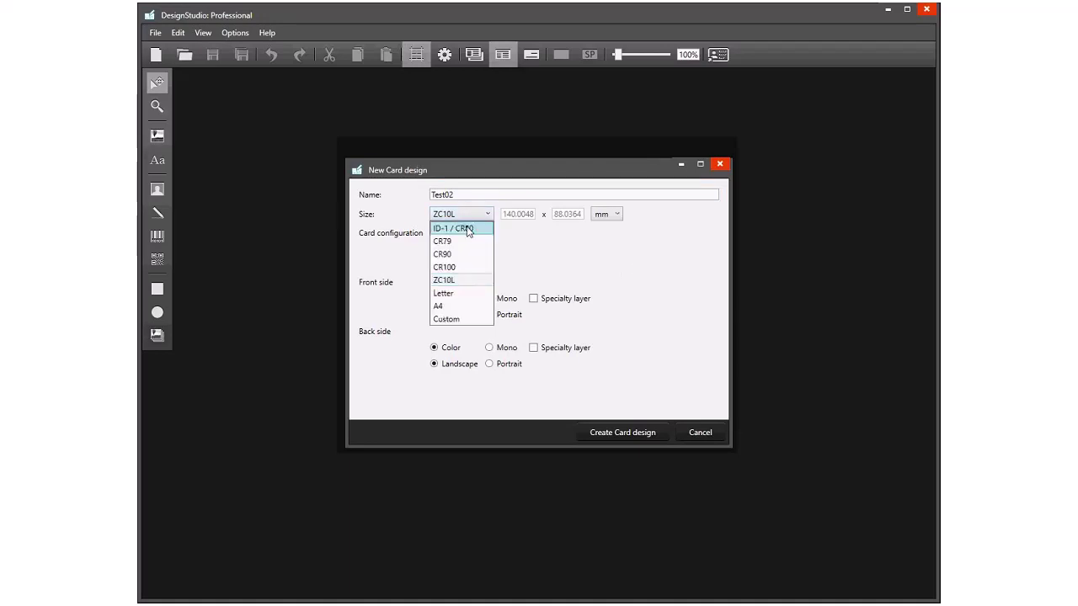
pyautogui.click(458, 228)
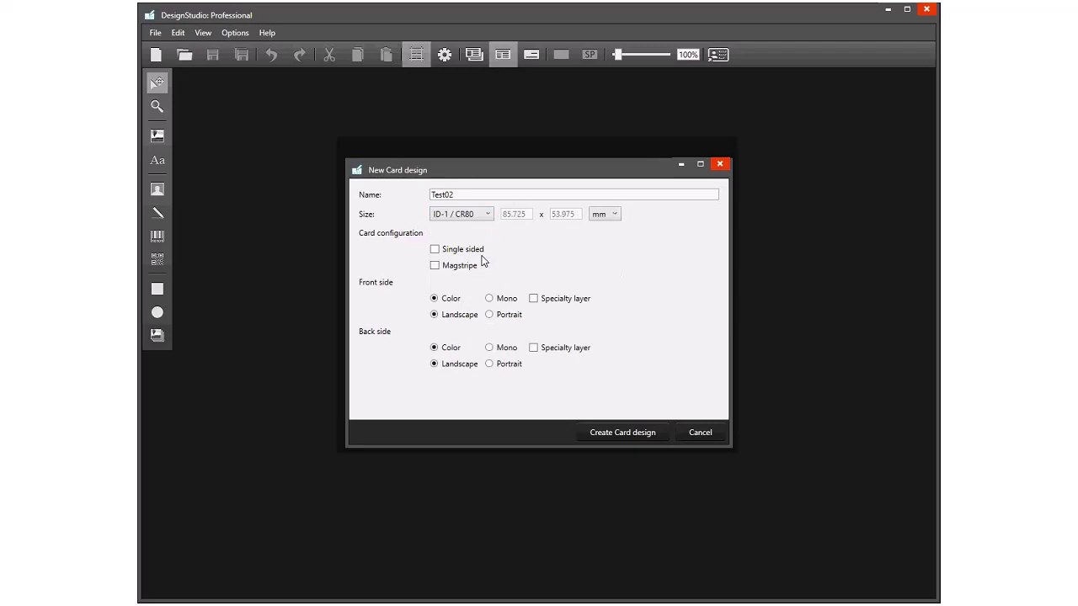
# - Make the card single sided with a color, landscape front and no specialty layer, and create the design
pyautogui.click(434, 251)
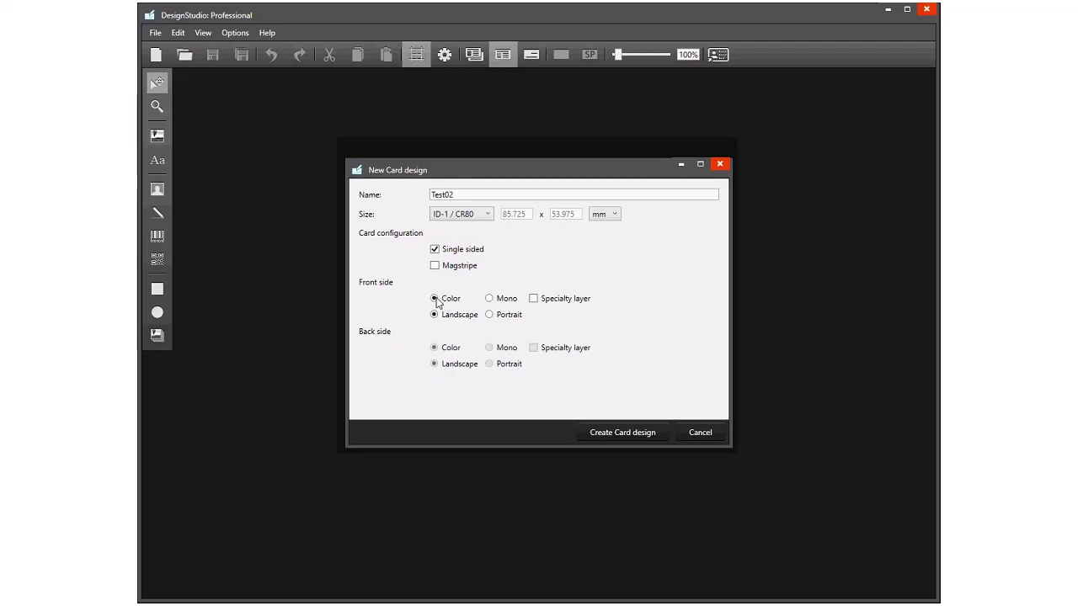
pyautogui.click(534, 301)
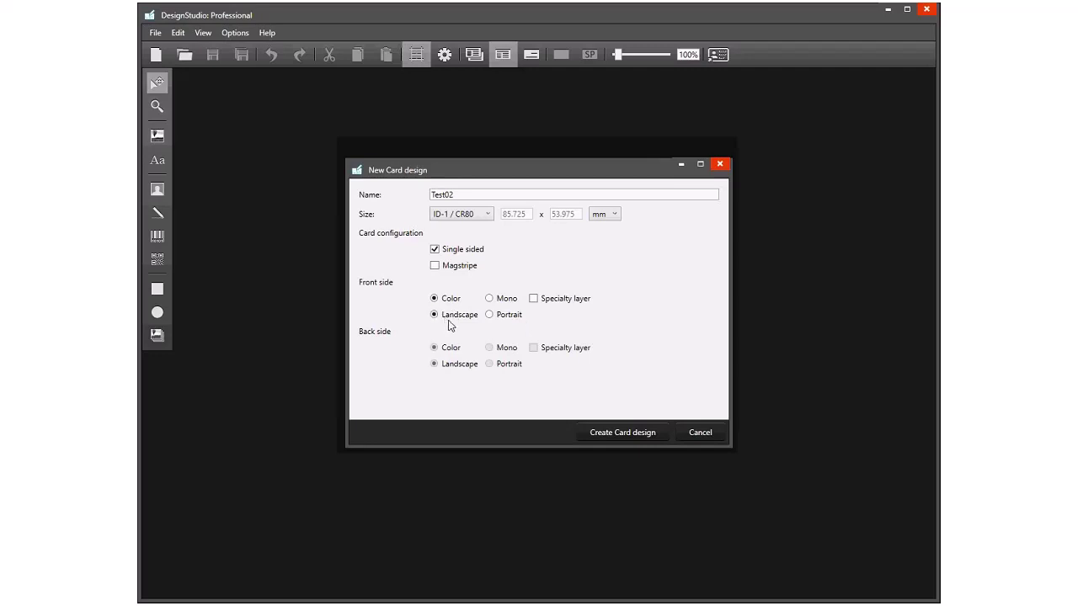
pyautogui.click(616, 433)
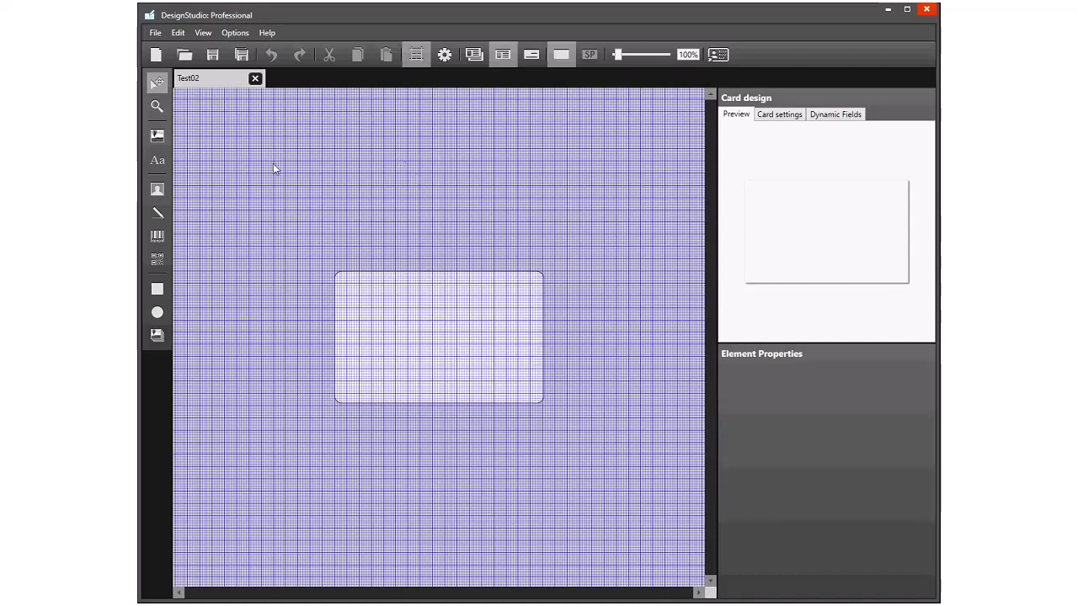
# - Set the grid granularity to 2 mm and keep the grid enabled
pyautogui.click(417, 55)
pyautogui.click(418, 54)
pyautogui.click(444, 55)
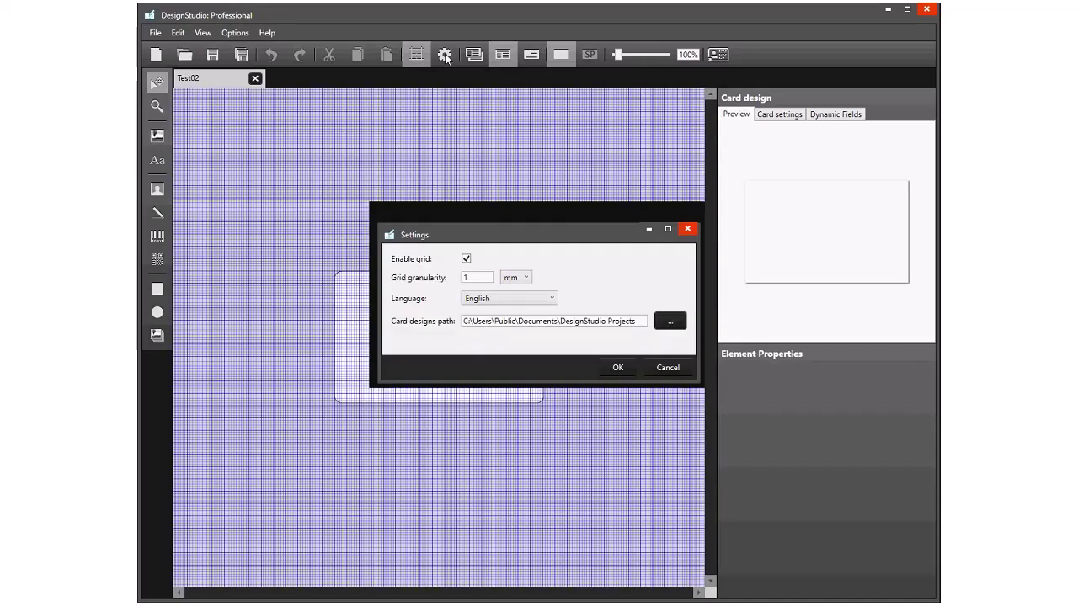
pyautogui.click(468, 278)
pyautogui.doubleClick(464, 278)
pyautogui.write('2')
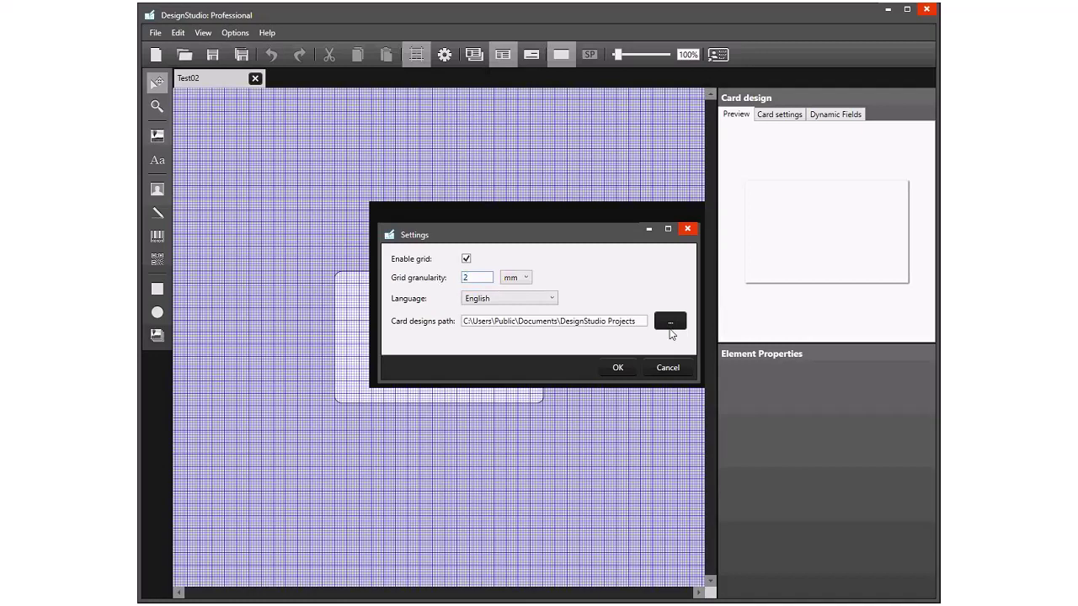
pyautogui.click(623, 367)
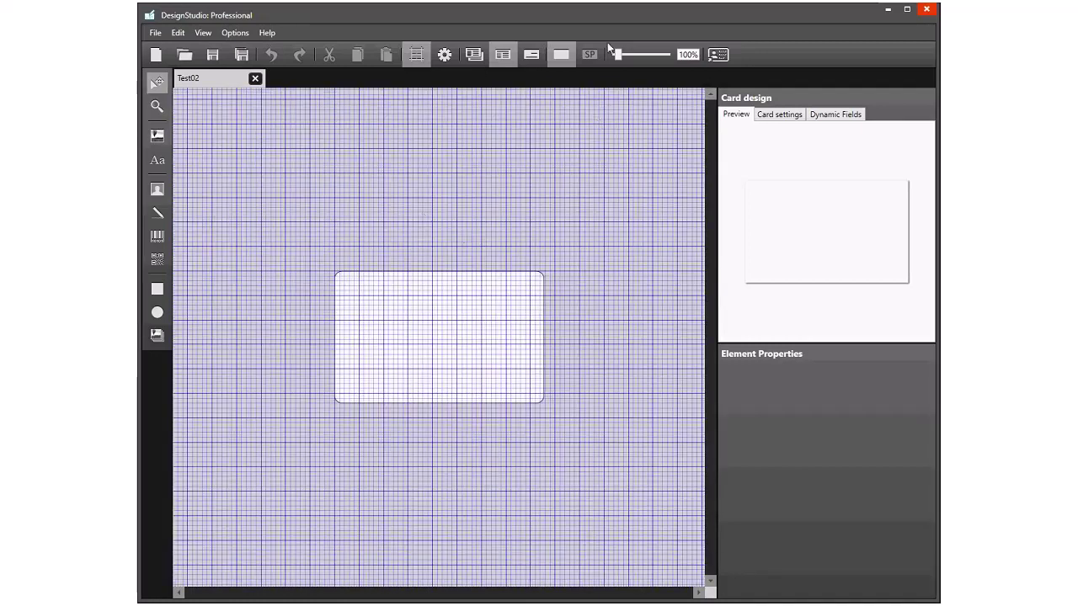
# - Set the canvas zoom to 200% and bring the whole card into view
pyautogui.moveTo(615, 54); pyautogui.dragTo(632, 62)
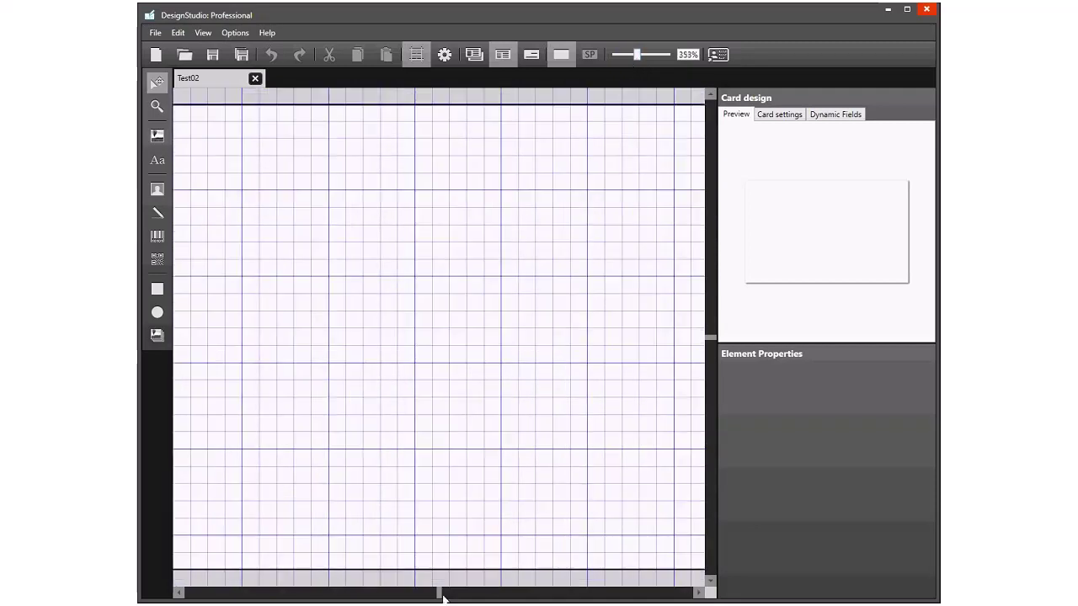
pyautogui.moveTo(437, 594); pyautogui.dragTo(344, 590)
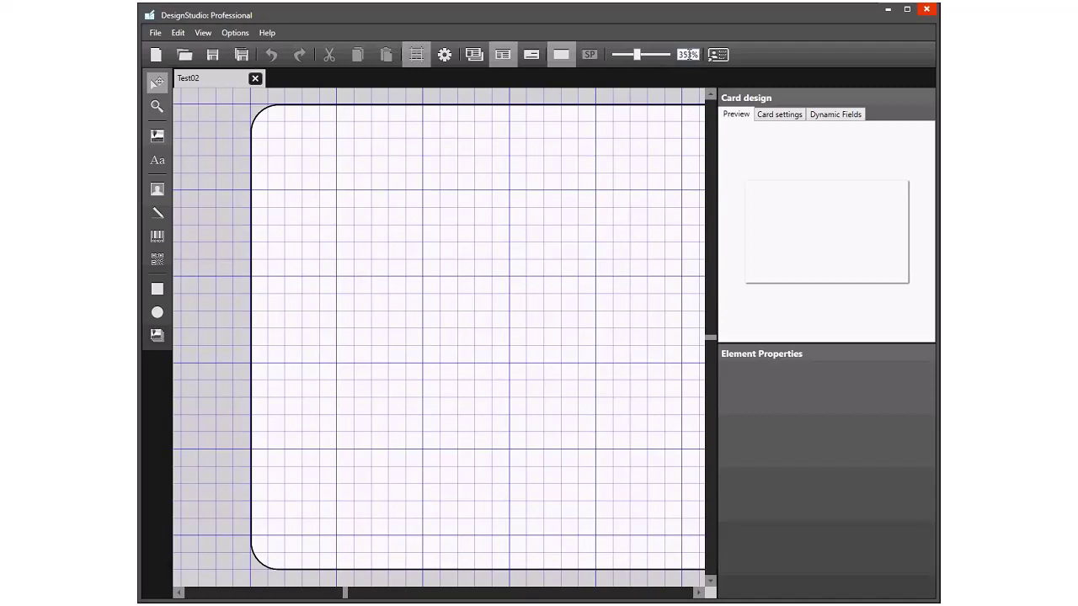
pyautogui.moveTo(698, 59); pyautogui.dragTo(617, 55)
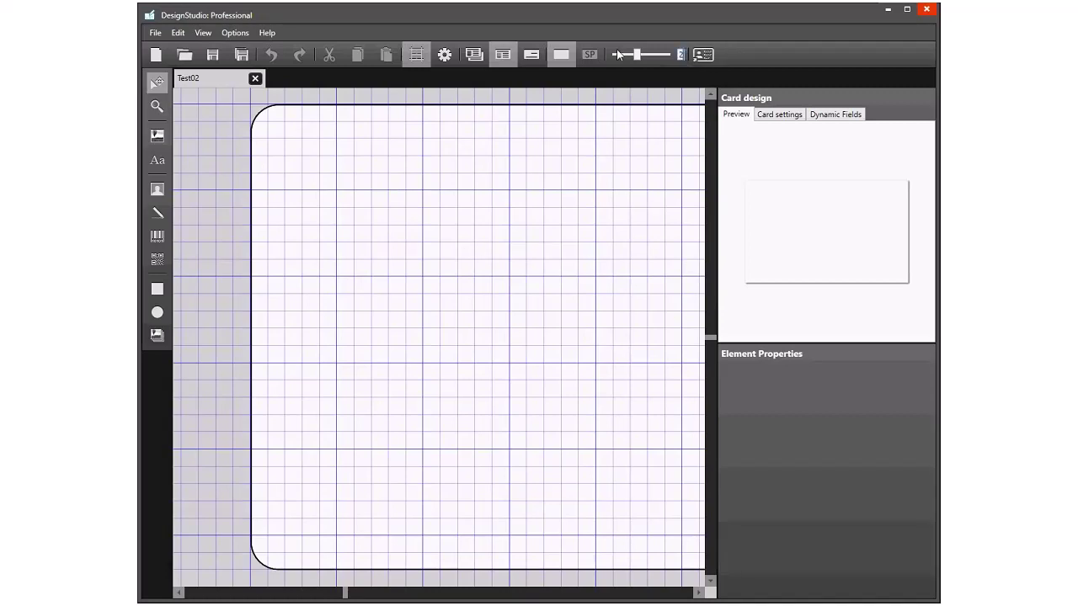
pyautogui.click(617, 55)
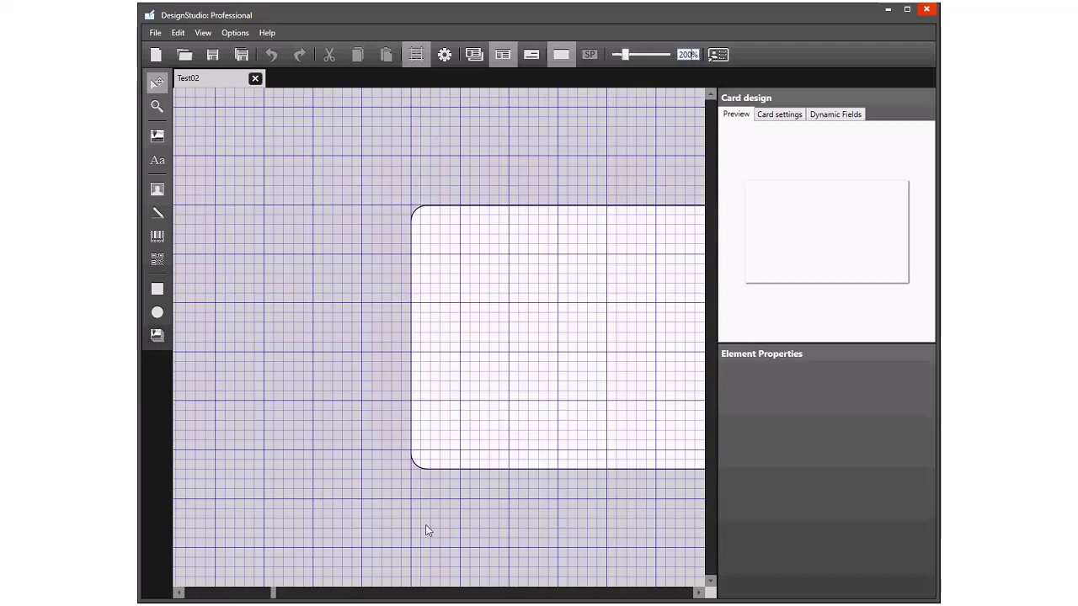
pyautogui.moveTo(276, 598); pyautogui.dragTo(430, 594)
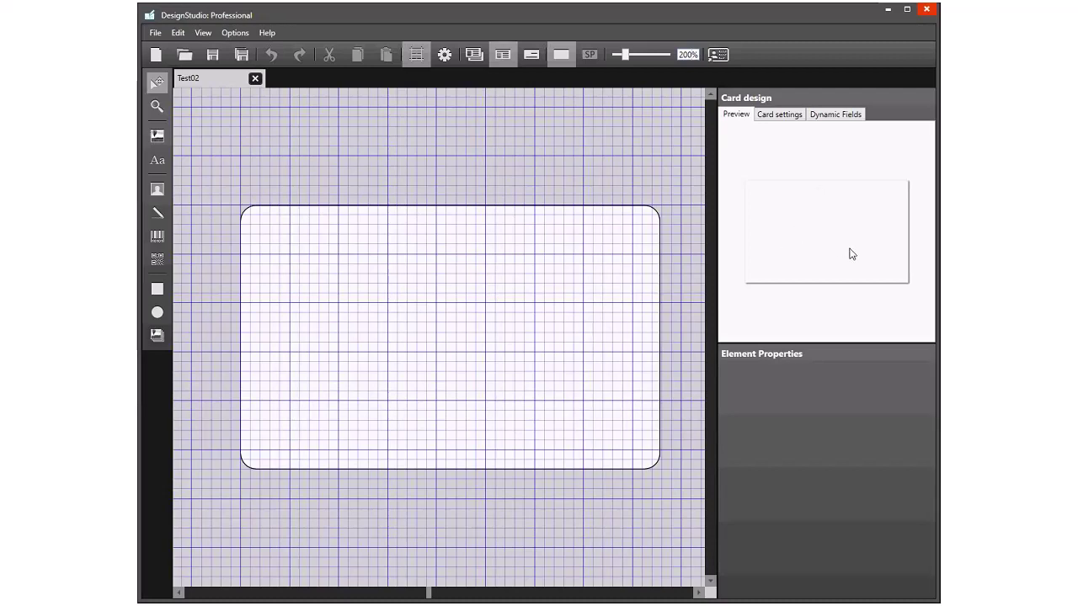
# - Review the card's settings and dynamic fields, and return to its preview
pyautogui.click(767, 115)
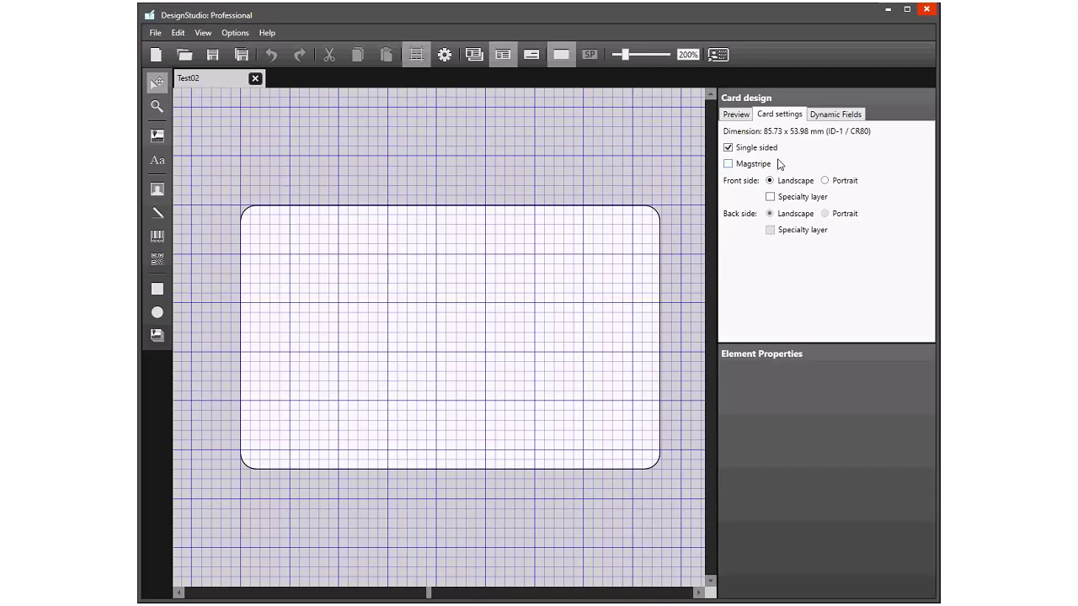
pyautogui.click(825, 115)
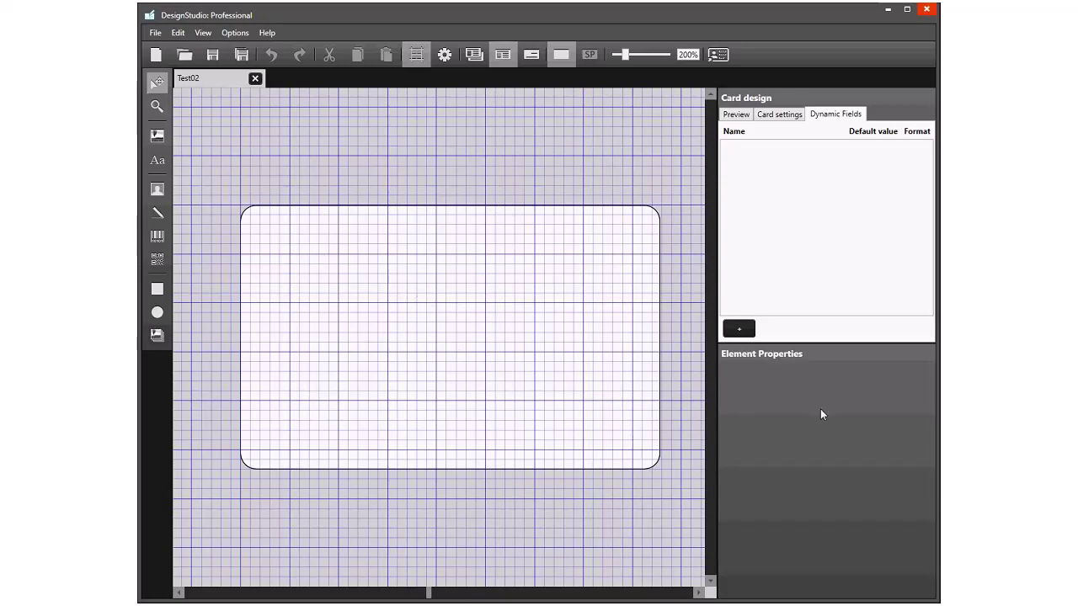
pyautogui.click(729, 115)
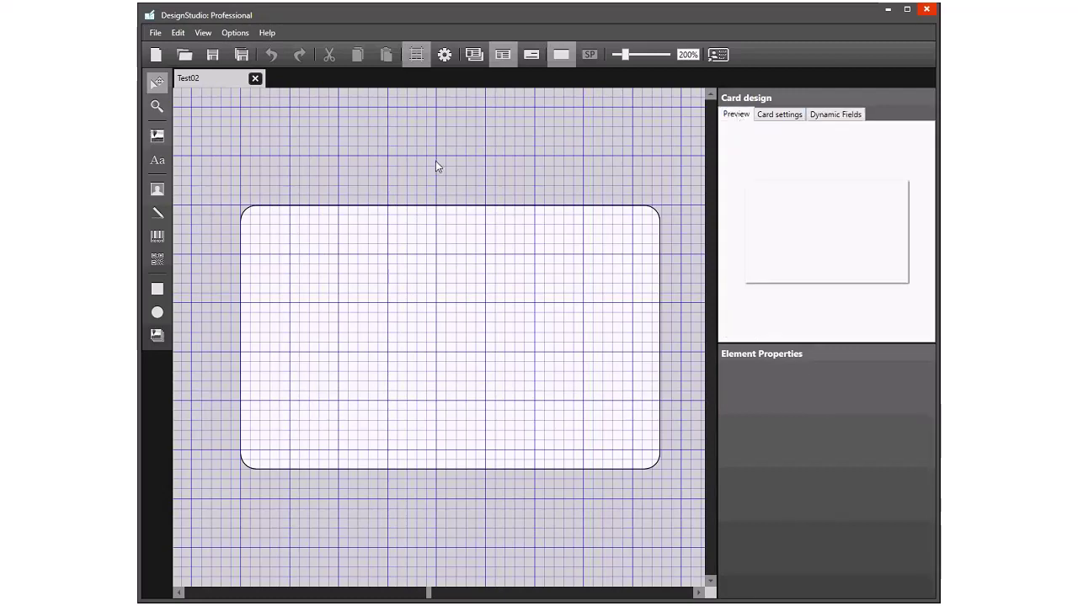
# - Draw an image element about 26 mm high at about X 16, Y 8 and load 1024x680-University_ID_1-Bkgd.jpg into it
pyautogui.click(157, 138)
pyautogui.moveTo(319, 244); pyautogui.dragTo(507, 377)
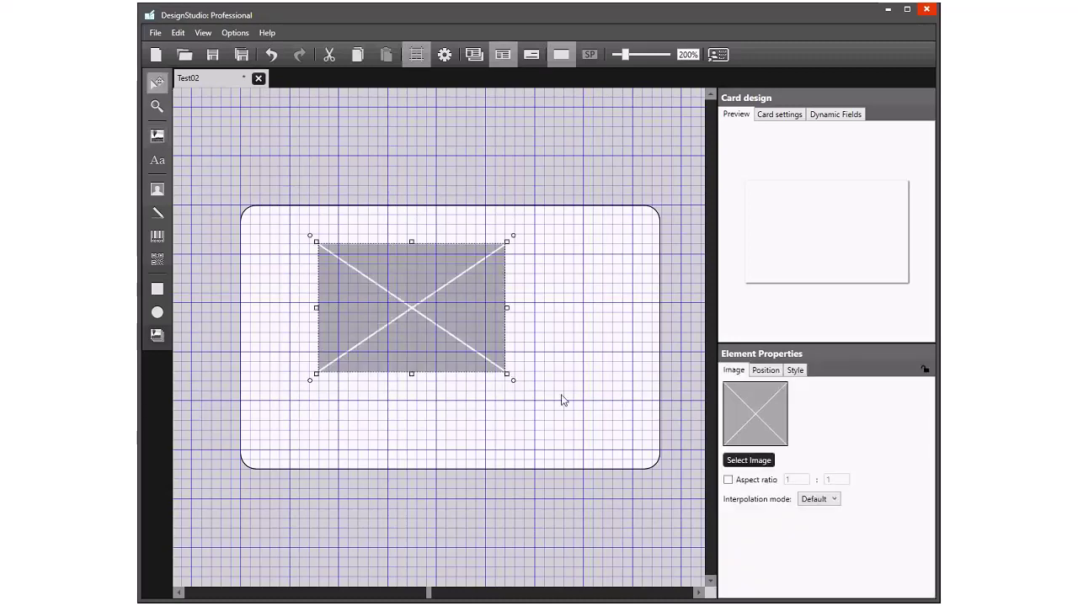
pyautogui.click(753, 466)
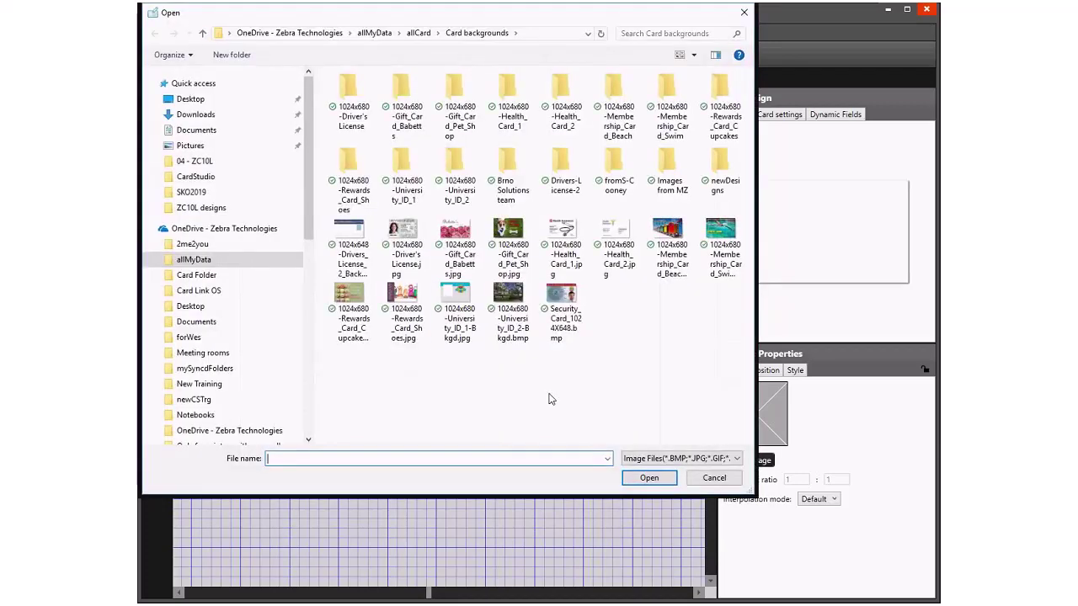
pyautogui.click(459, 303)
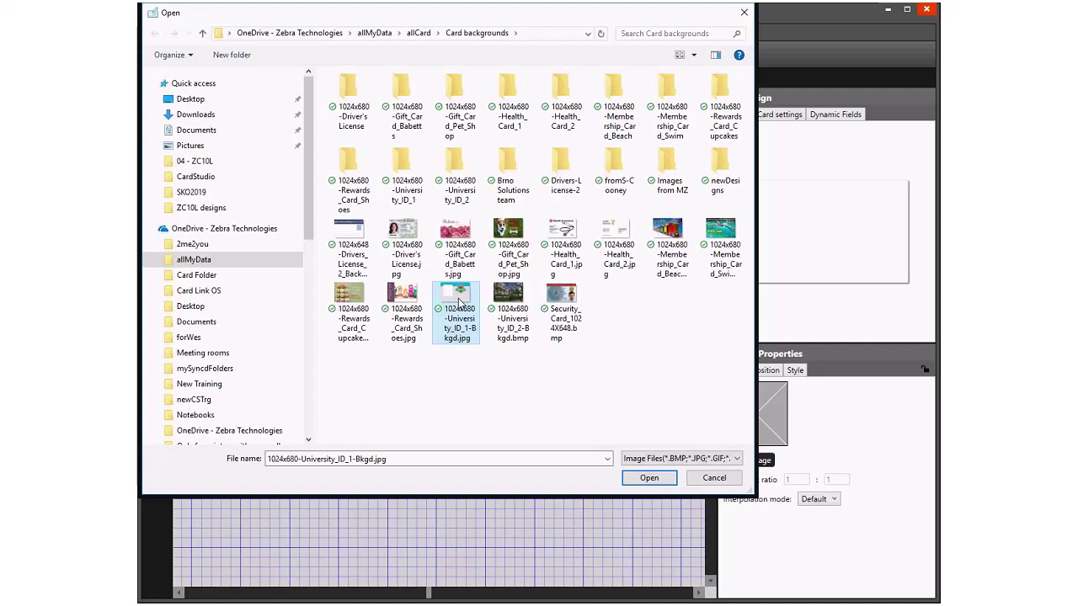
pyautogui.click(633, 478)
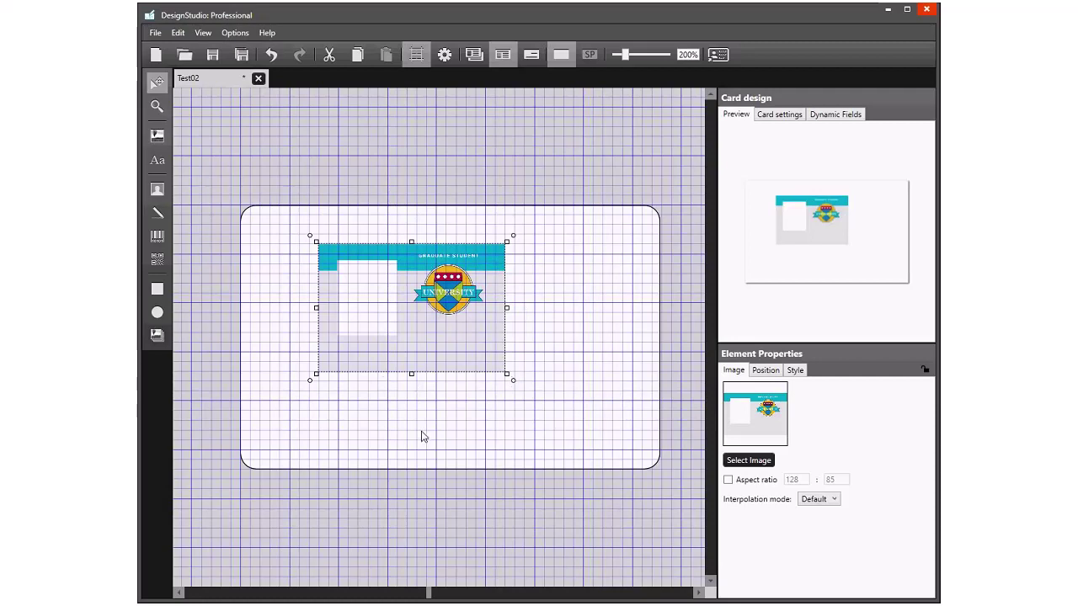
# - Constrain the background image to its 128:85 aspect ratio and position it at X 0, Y 0
pyautogui.click(728, 480)
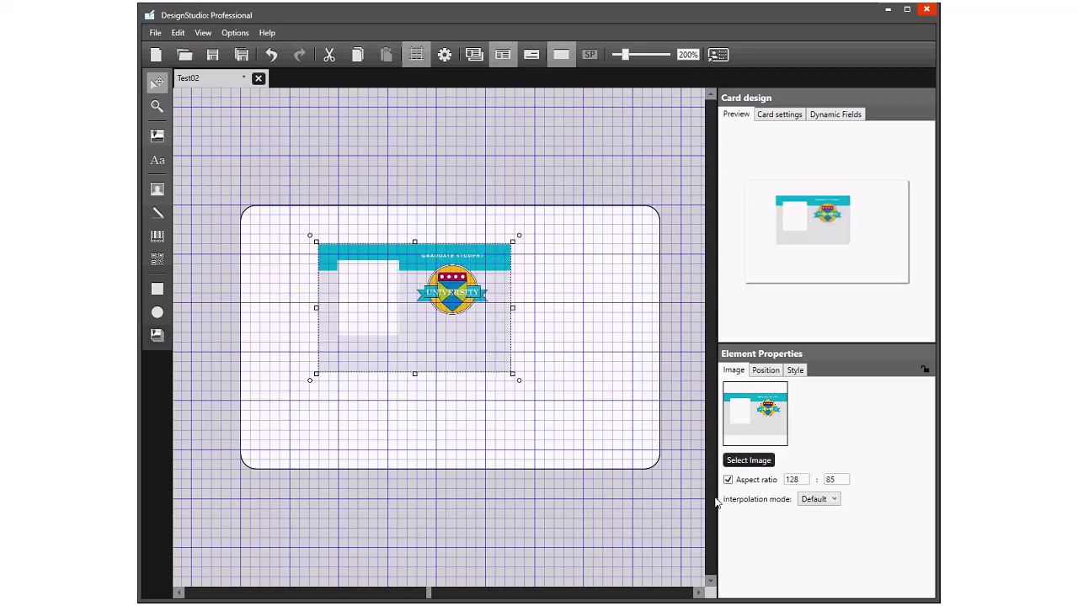
pyautogui.click(765, 370)
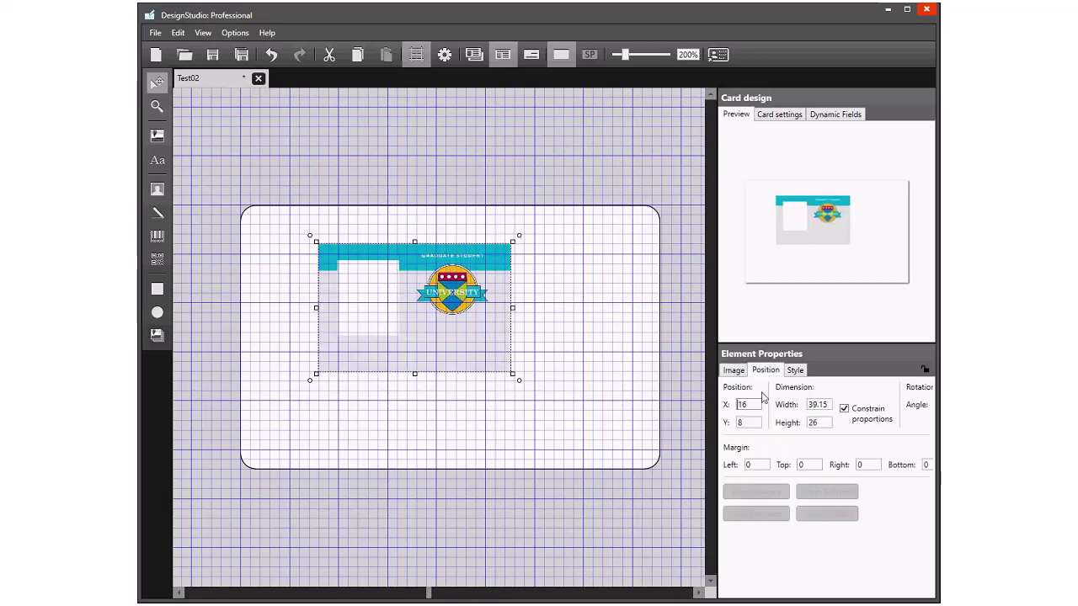
pyautogui.doubleClick(753, 405)
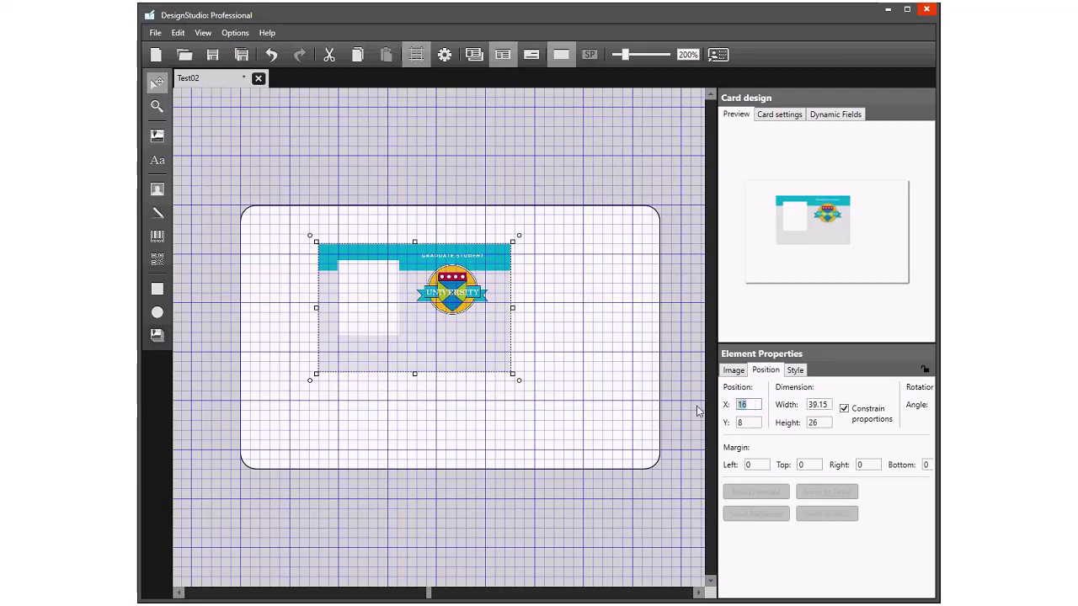
pyautogui.write('0')
pyautogui.press('Tab')
pyautogui.write('0')
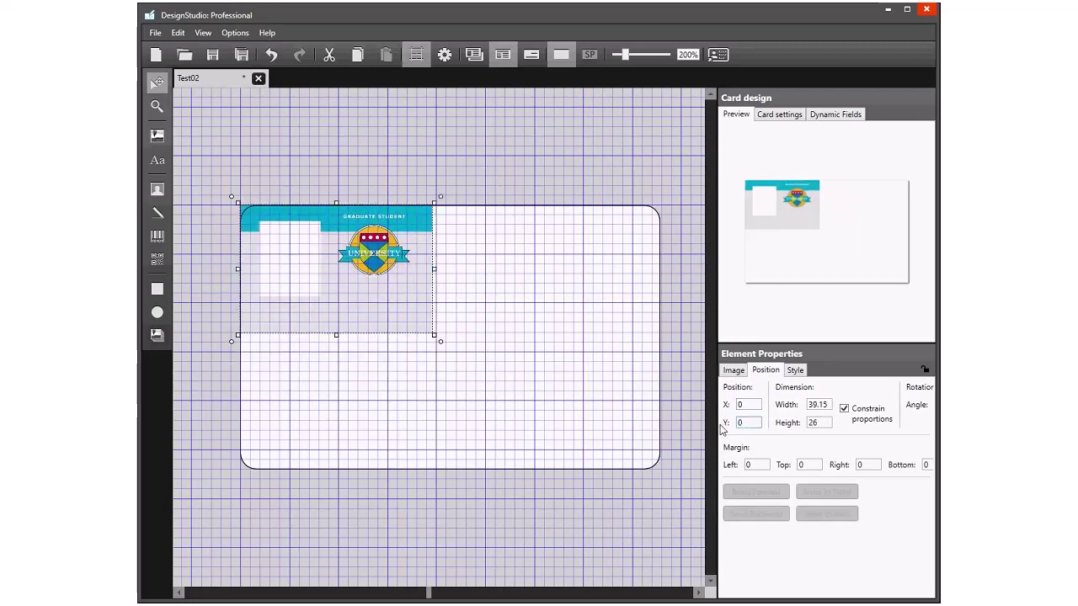
# - Set the background image's width to 86 mm with proportions constrained, and lock the element
pyautogui.press('Tab')
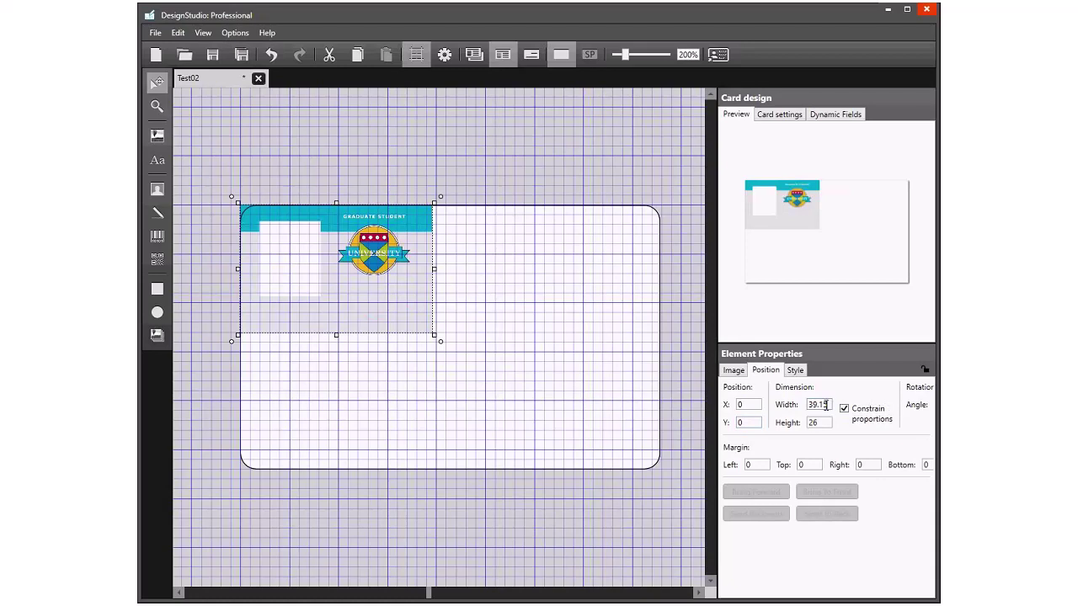
pyautogui.write('86')
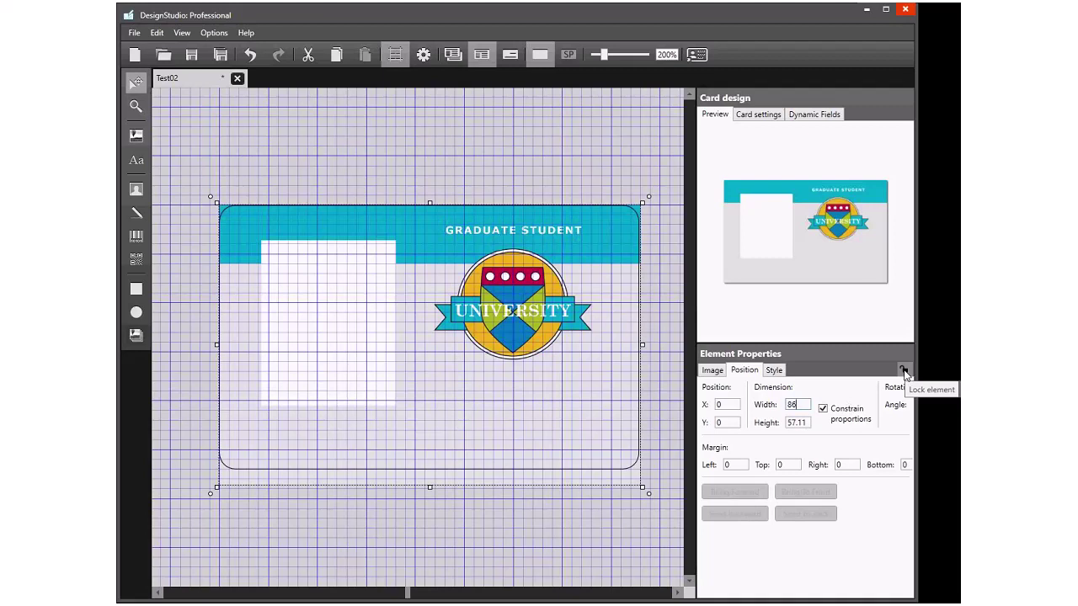
pyautogui.click(903, 371)
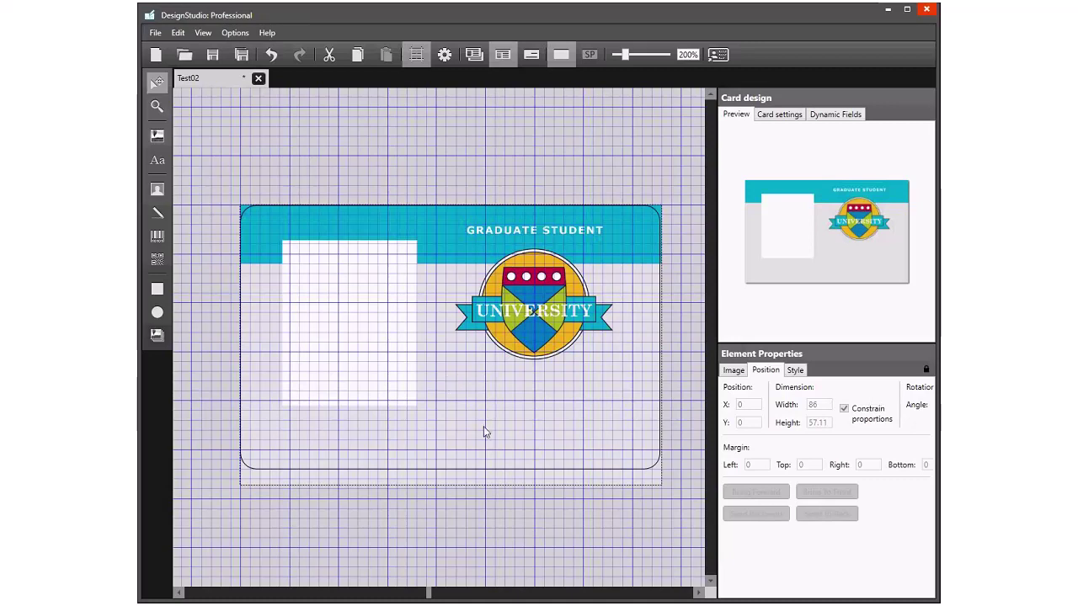
# - Place a text element below the university crest at about X 40, Y 37 and open its text properties
pyautogui.click(156, 160)
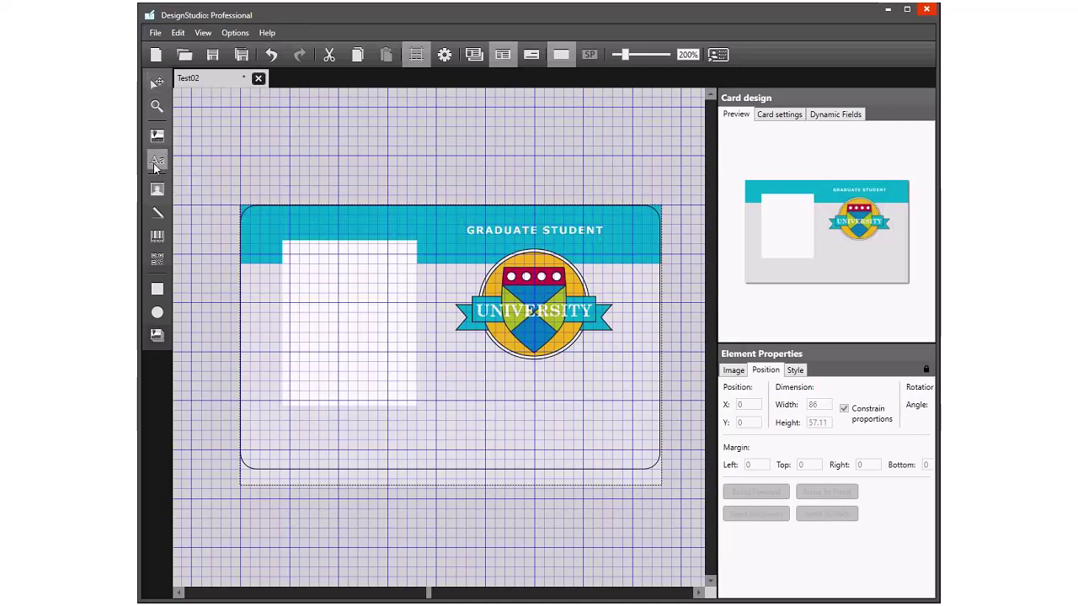
pyautogui.click(435, 389)
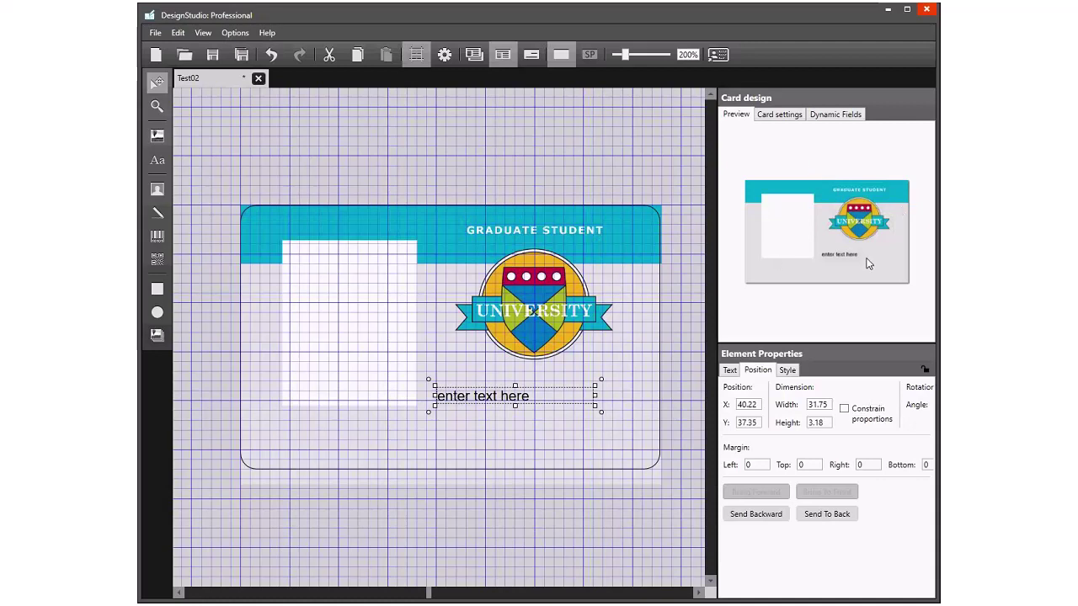
pyautogui.click(729, 370)
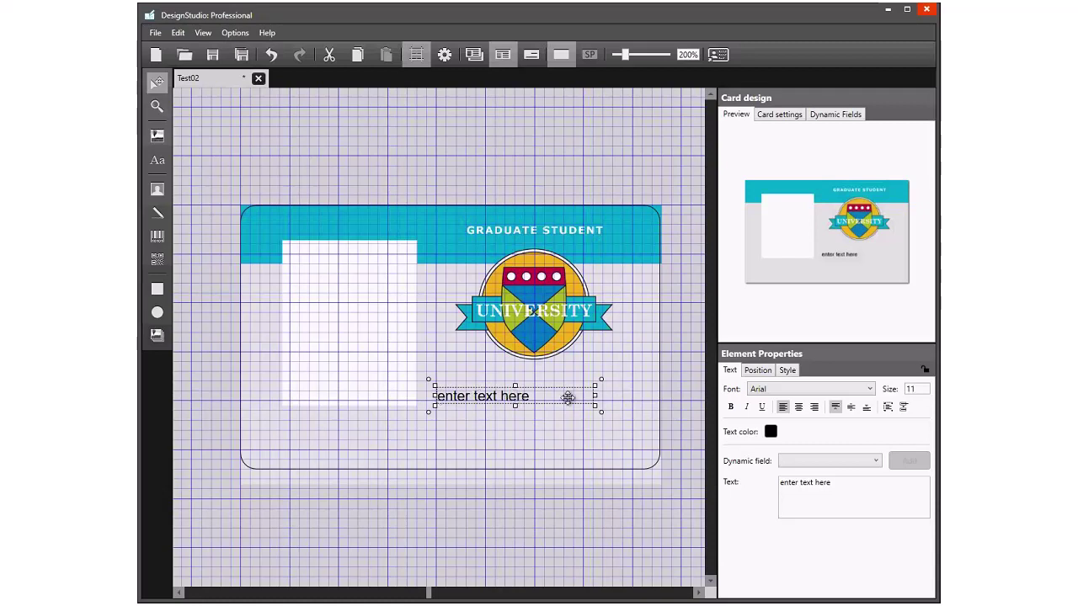
# - Try centre and right alignment on the placeholder text, and return it to left alignment
pyautogui.click(798, 407)
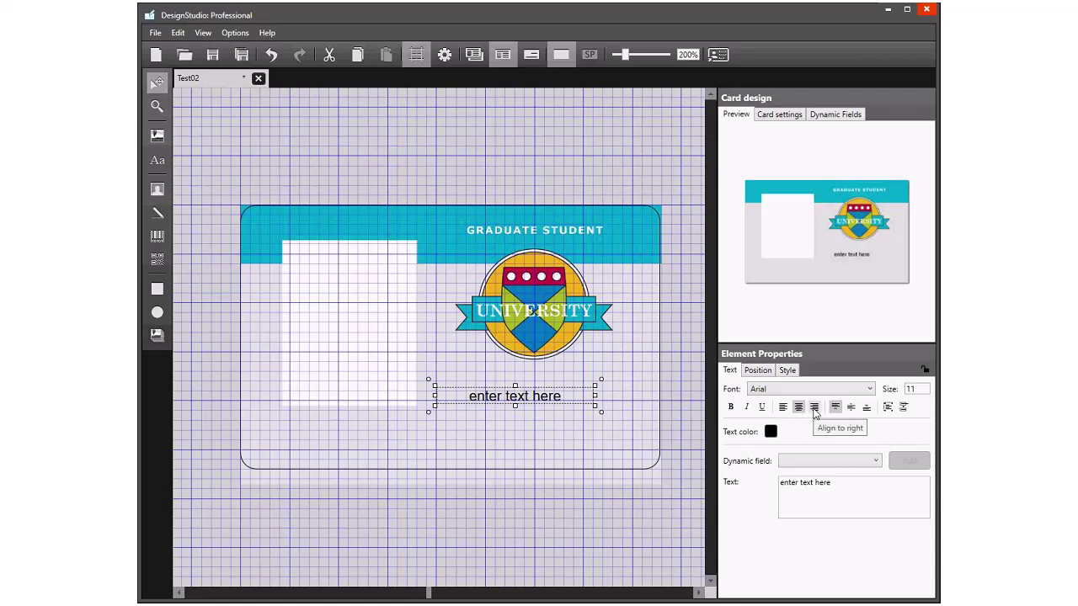
pyautogui.click(813, 406)
pyautogui.click(783, 408)
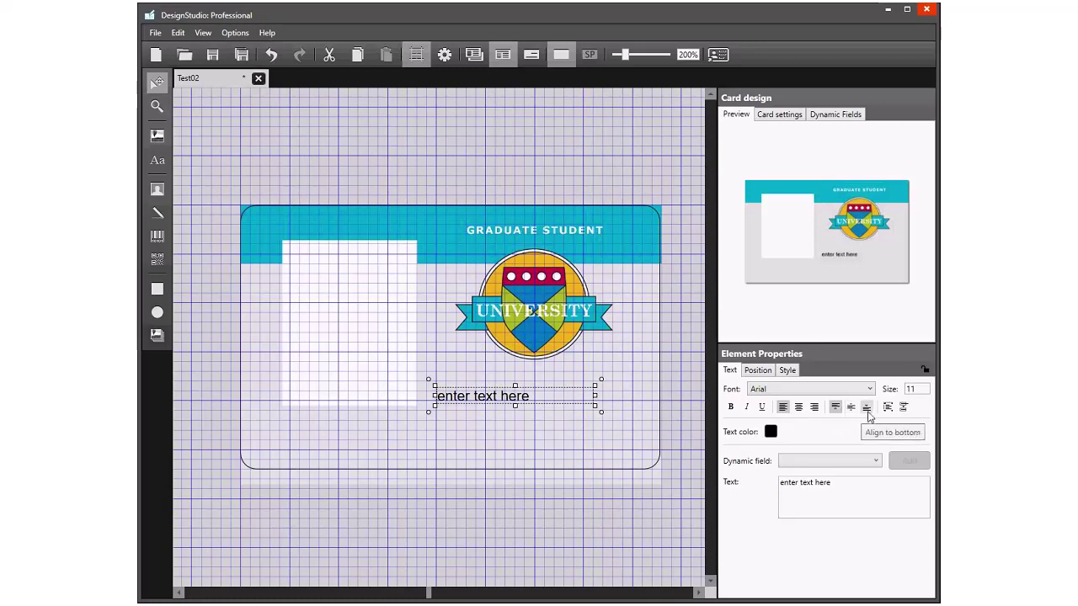
# - Make the text box taller, try middle and bottom vertical alignment, and return the text to top alignment
pyautogui.moveTo(515, 406); pyautogui.dragTo(515, 453)
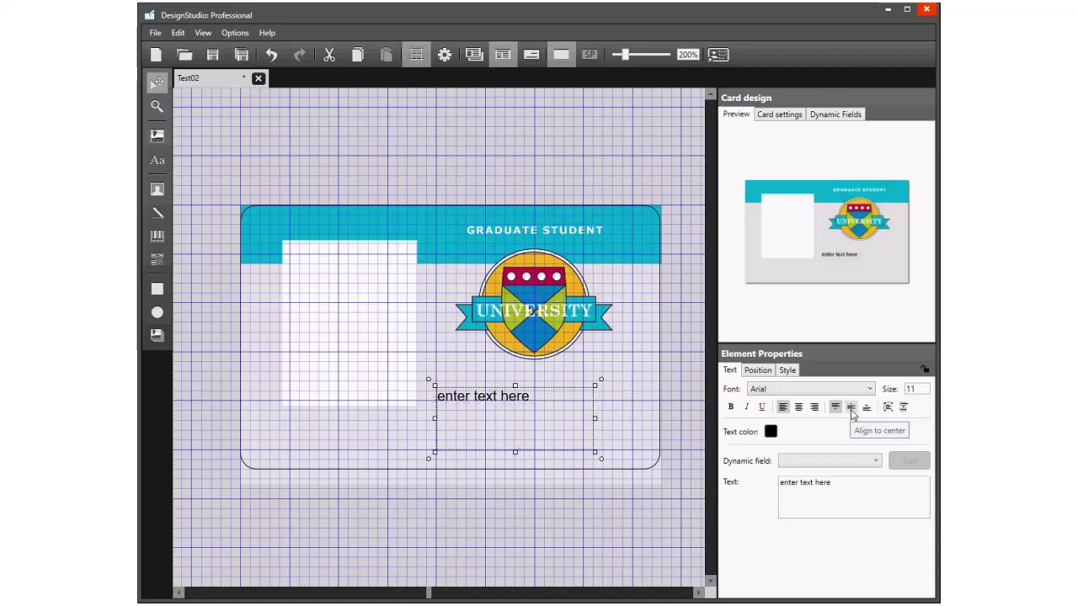
pyautogui.click(851, 409)
pyautogui.click(866, 409)
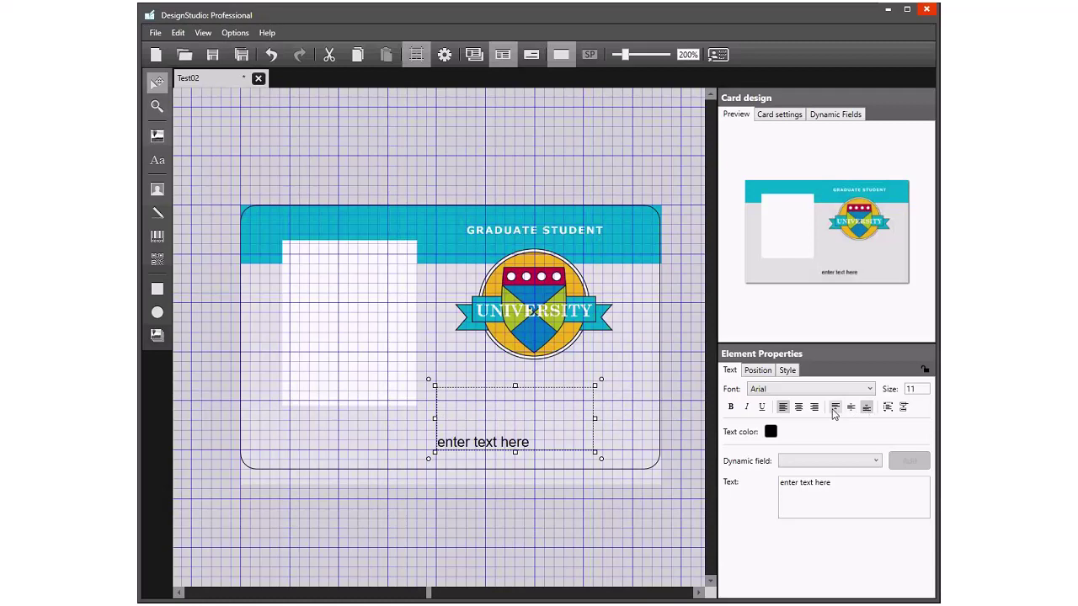
pyautogui.click(833, 409)
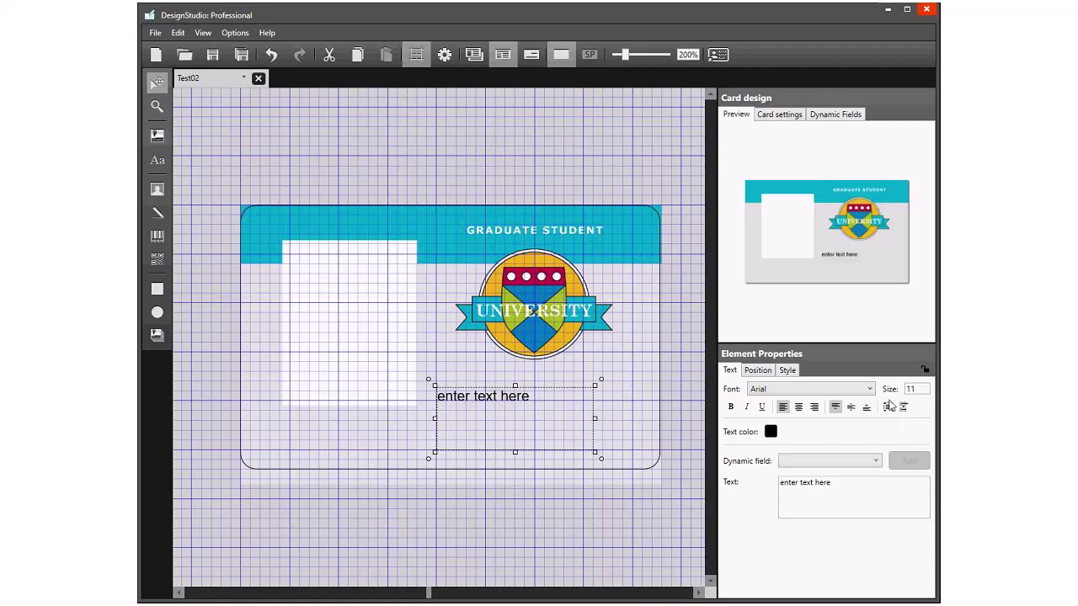
pyautogui.click(771, 431)
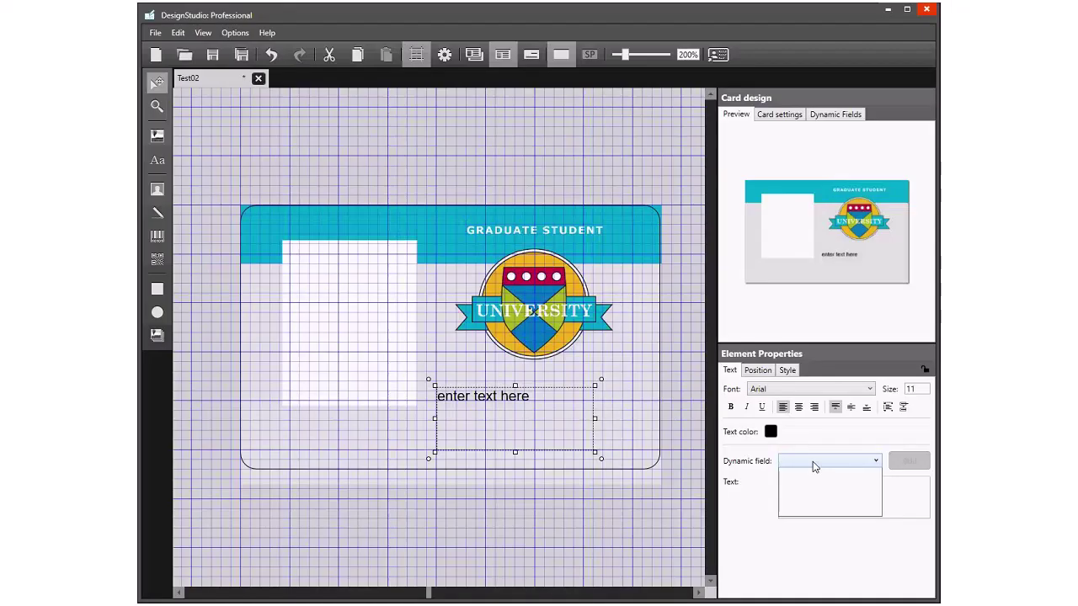
pyautogui.click(786, 451)
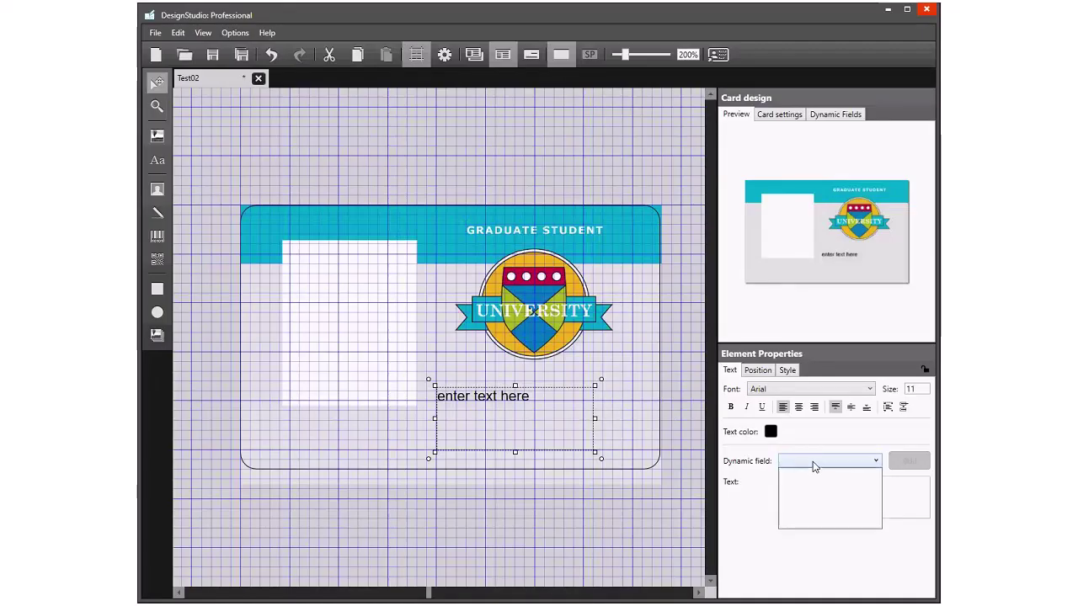
pyautogui.click(813, 465)
# - Replace the placeholder text with "First Name:"
pyautogui.click(843, 490)
pyautogui.moveTo(843, 490); pyautogui.dragTo(759, 489)
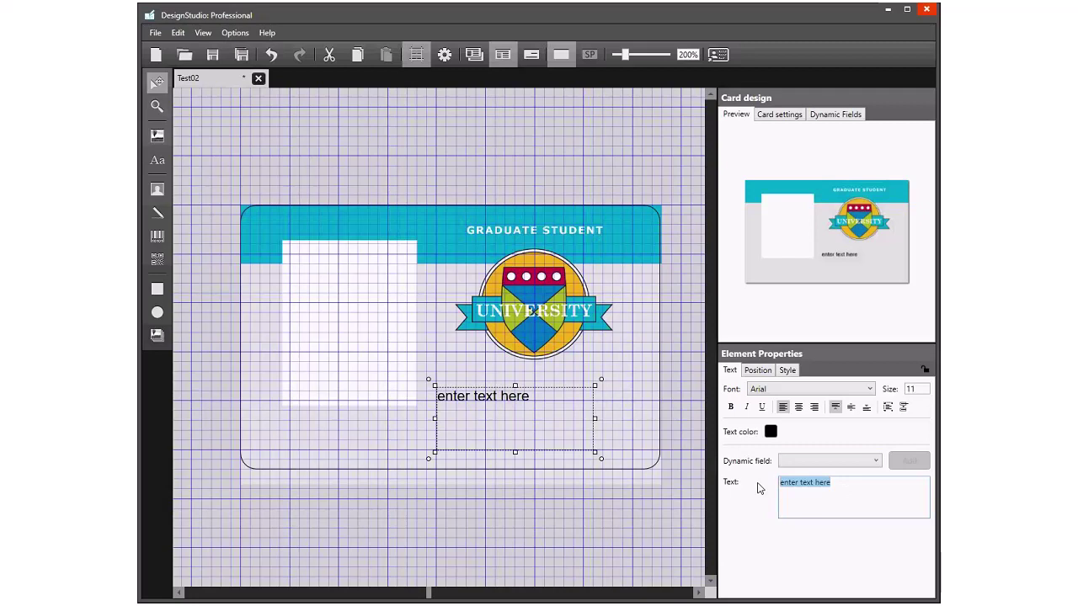
pyautogui.write('Firs')
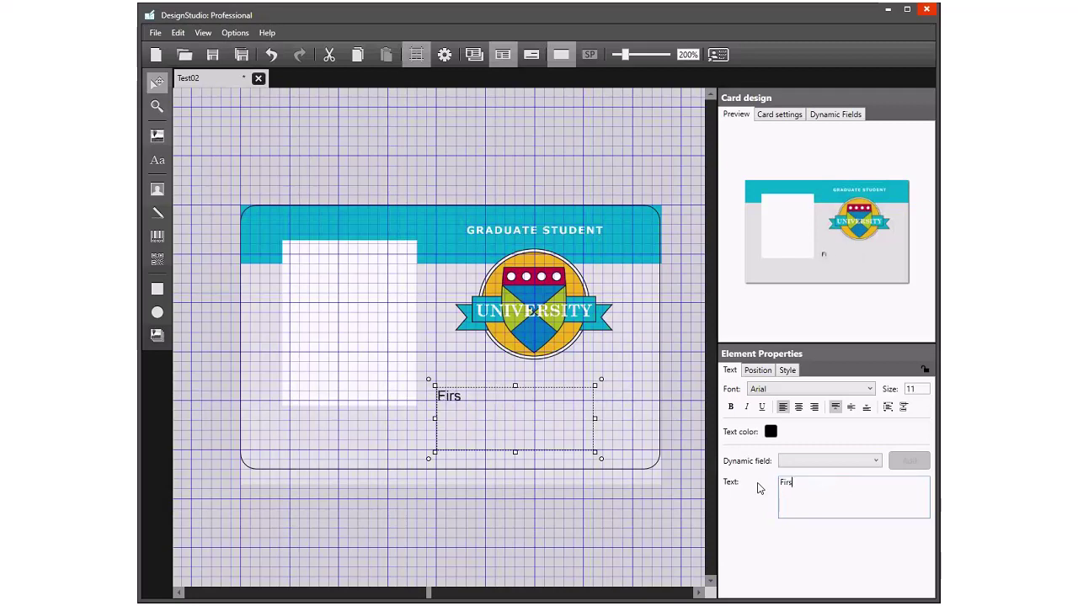
pyautogui.write('t Name:')
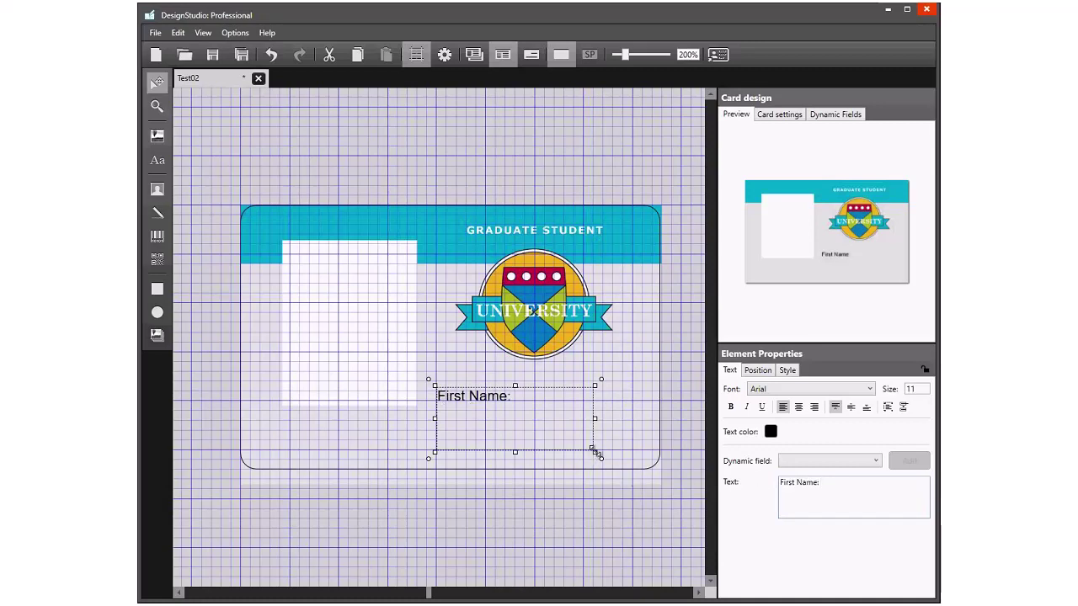
# - Shrink the "First Name:" box to fit its text and move it up, just below the crest and beside the white photo area
pyautogui.moveTo(594, 453); pyautogui.dragTo(519, 410)
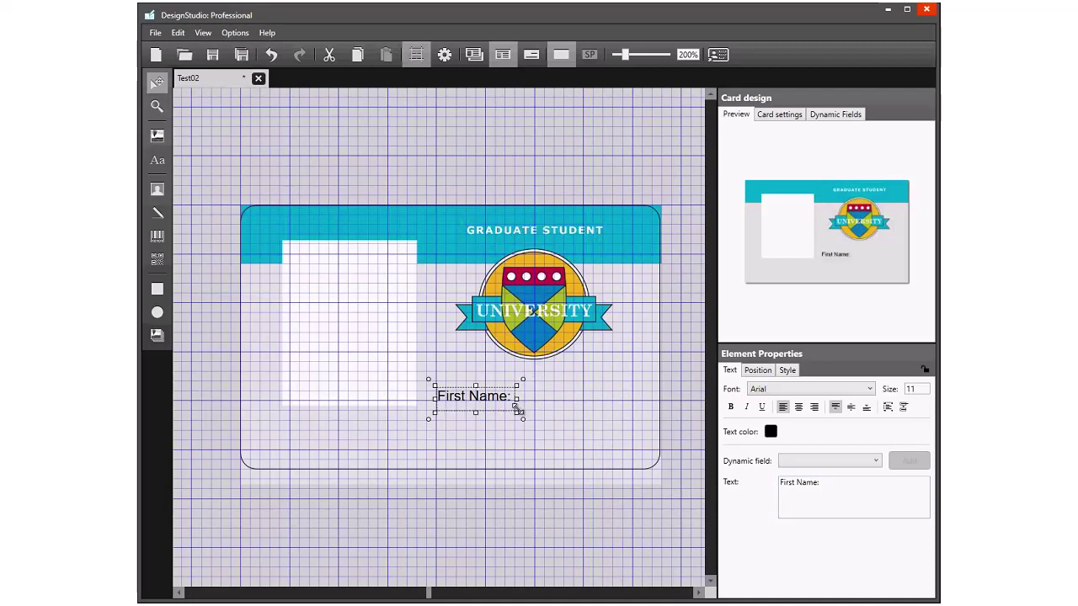
pyautogui.moveTo(469, 409); pyautogui.dragTo(461, 375)
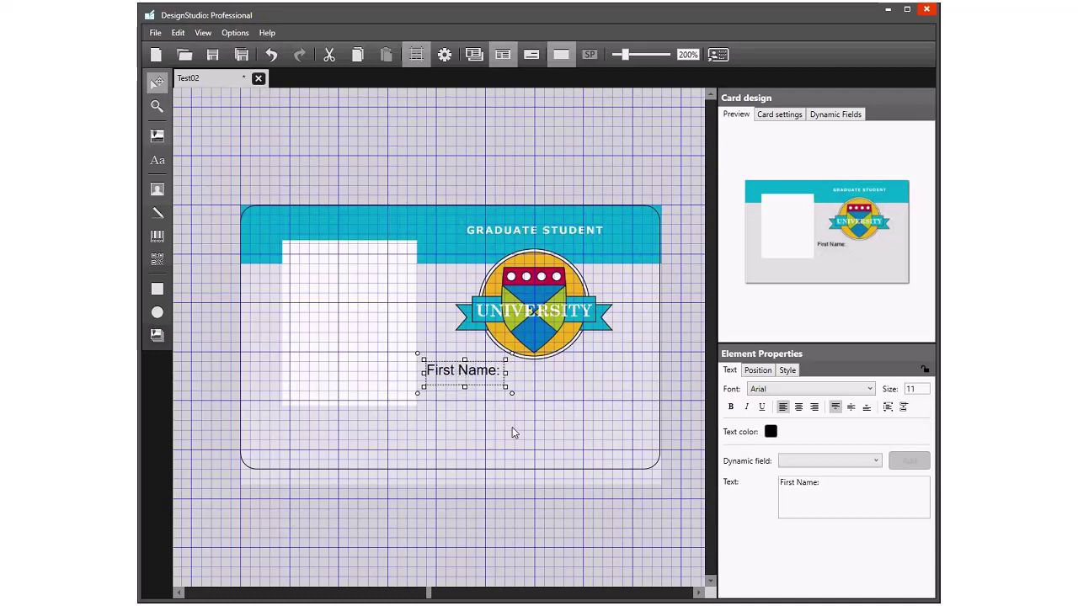
pyautogui.click(396, 384)
# - Duplicate the "First Name:" label and place the copy directly below the original, aligned to its left edge
pyautogui.click(466, 370)
pyautogui.click(178, 32)
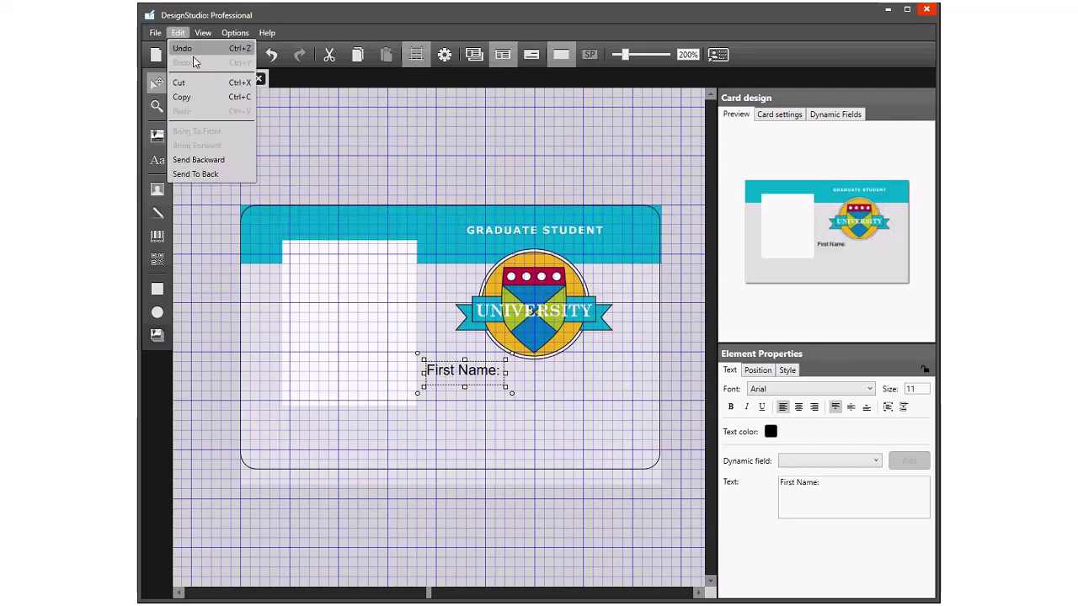
pyautogui.click(197, 97)
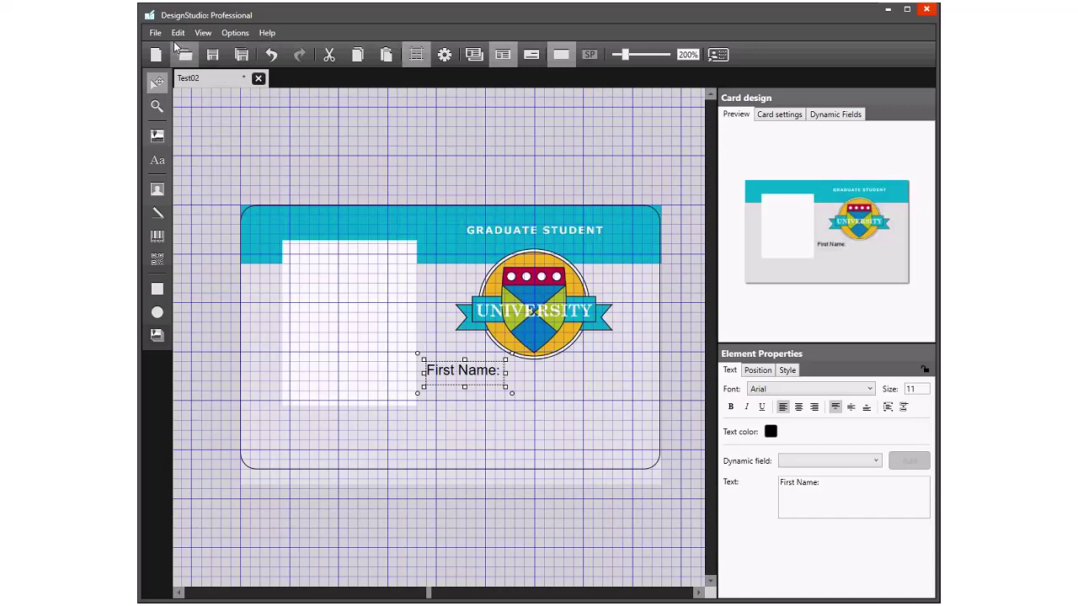
pyautogui.click(175, 36)
pyautogui.click(182, 111)
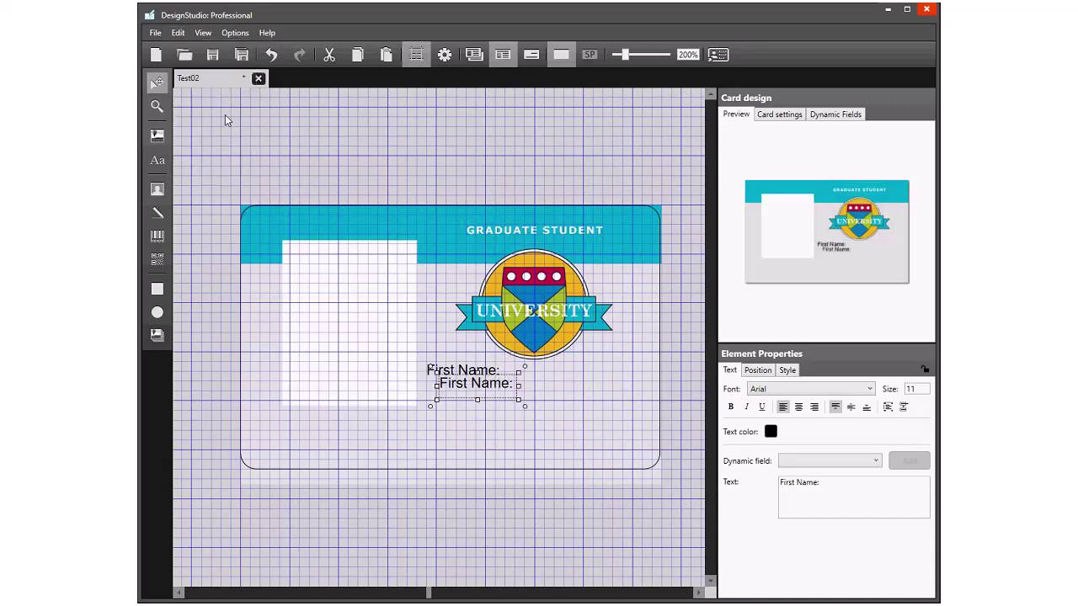
pyautogui.moveTo(510, 389); pyautogui.dragTo(495, 408)
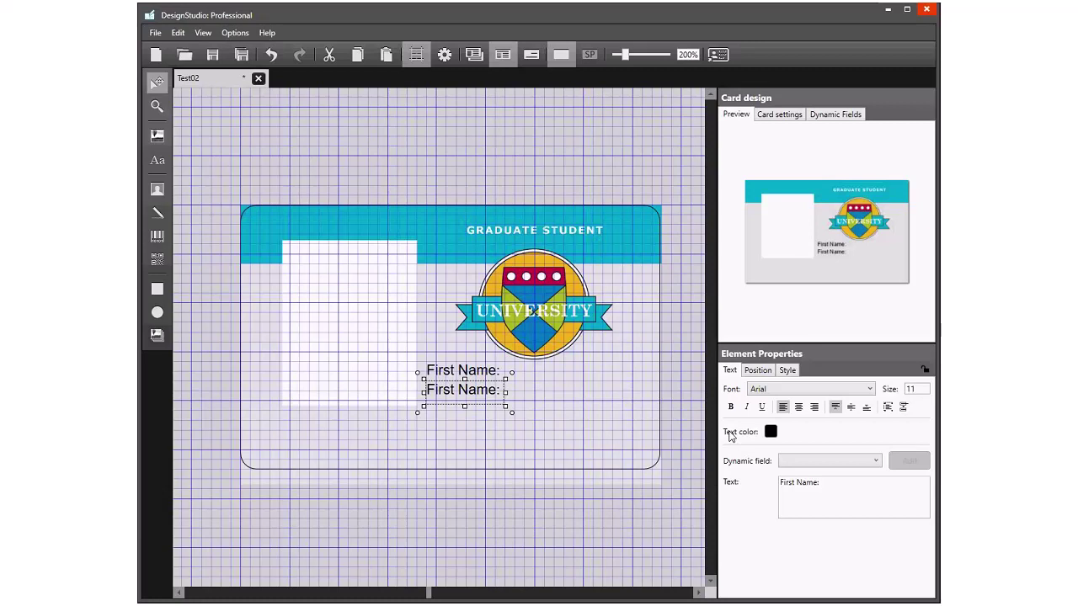
# - Change the lower label's text to "Last Name:"
pyautogui.doubleClick(785, 482)
pyautogui.write('Last')
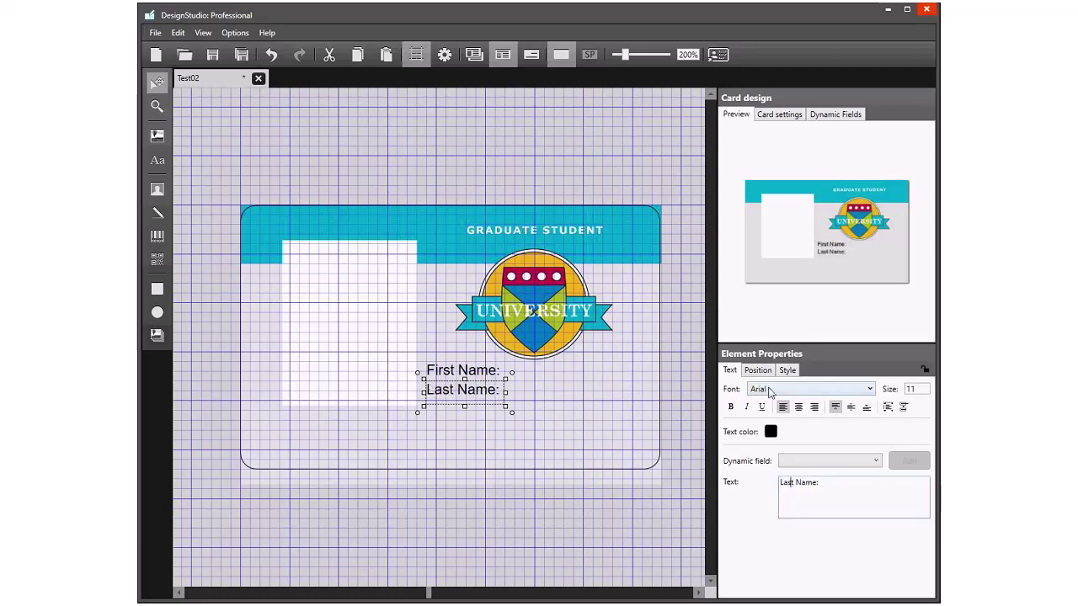
pyautogui.click(607, 407)
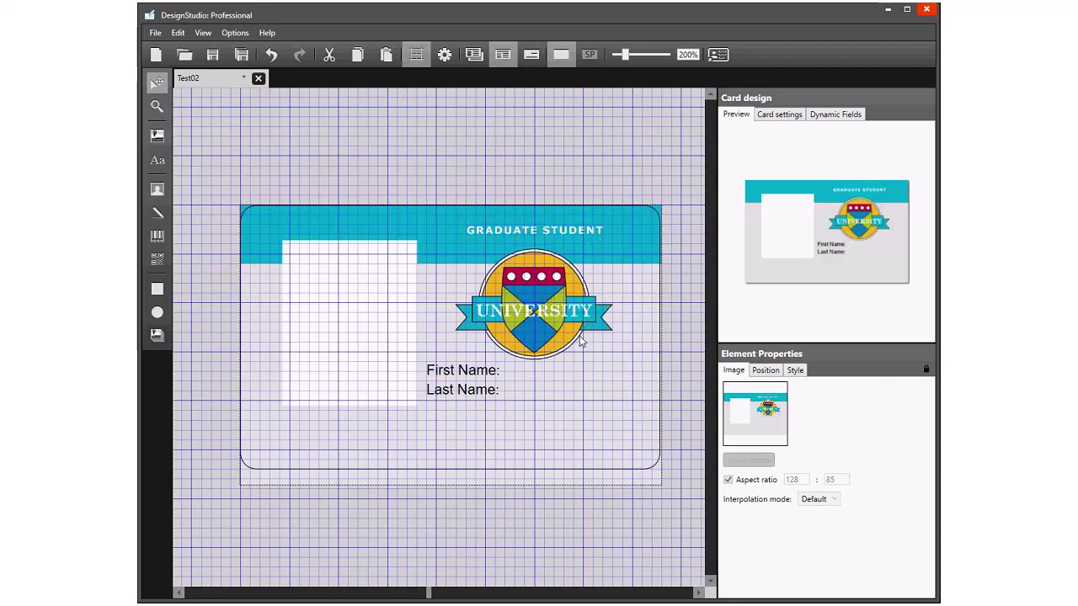
# - Move the "Last Name:" label slightly down to widen the gap below "First Name:"
pyautogui.click(477, 390)
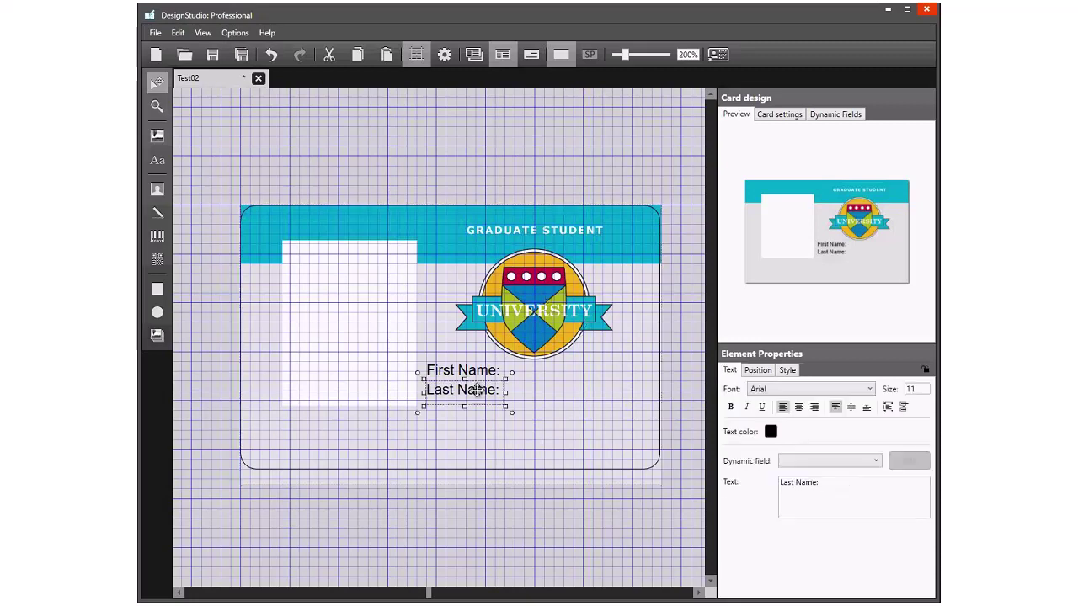
pyautogui.moveTo(477, 390)
pyautogui.mouseDown()
pyautogui.moveTo(477, 420)
pyautogui.moveTo(478, 397)
pyautogui.mouseUp()
pyautogui.click(493, 456)
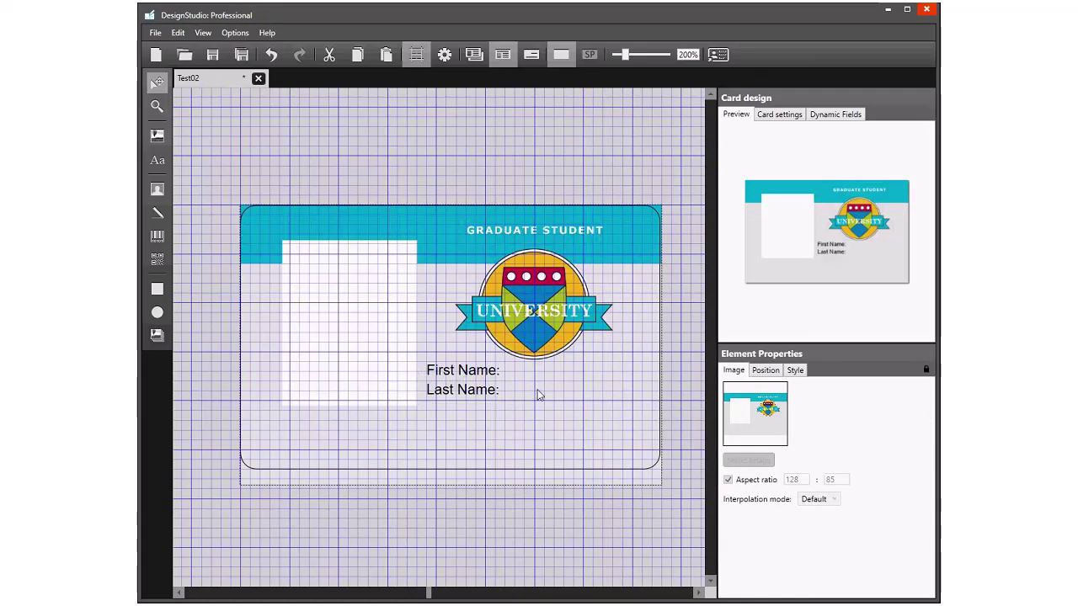
pyautogui.click(457, 389)
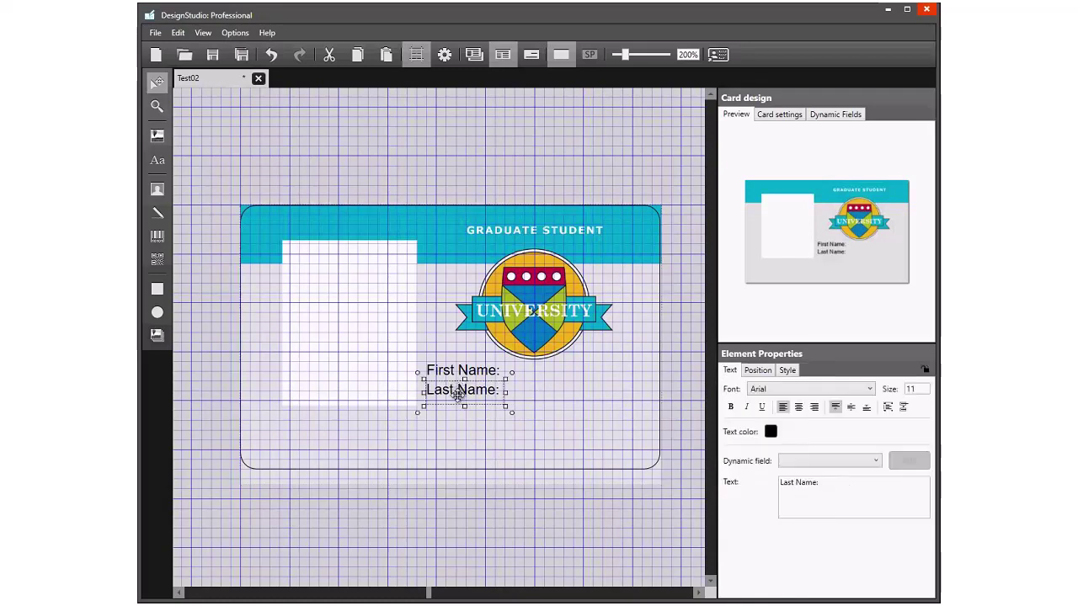
pyautogui.moveTo(457, 391); pyautogui.dragTo(458, 402)
pyautogui.click(493, 454)
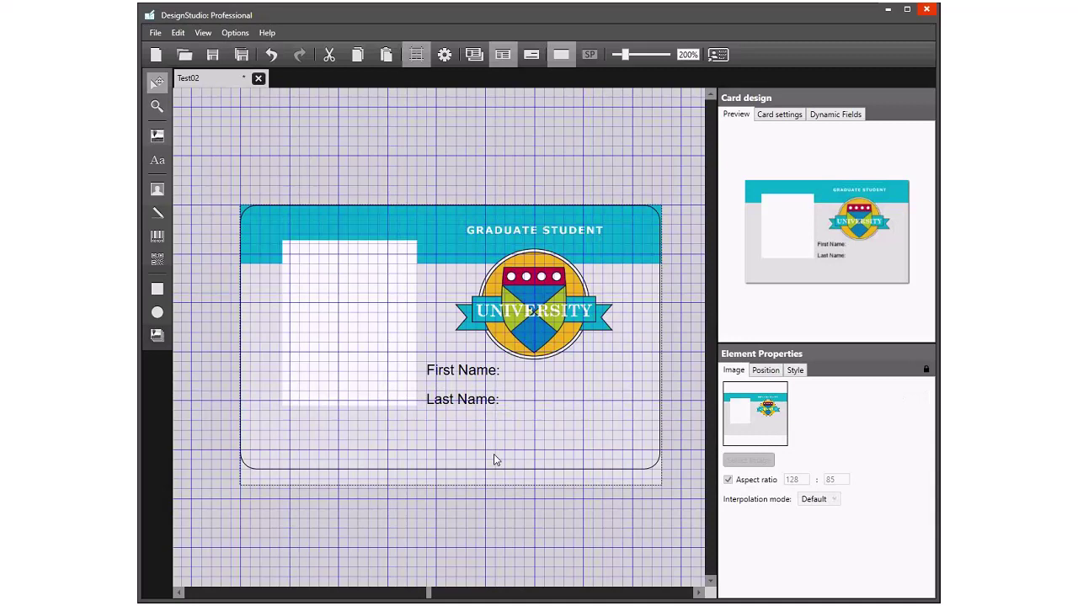
# - Paste another copy of the "First Name:" label and place it below the white photo area, near the card's lower edge
pyautogui.click(177, 32)
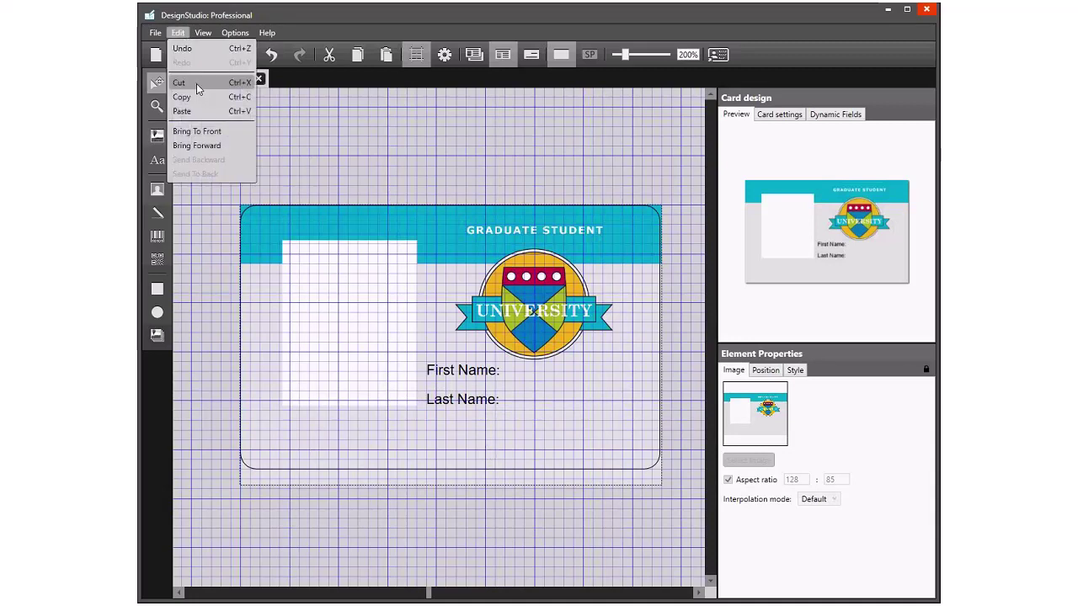
pyautogui.click(182, 111)
pyautogui.moveTo(513, 415); pyautogui.dragTo(336, 458)
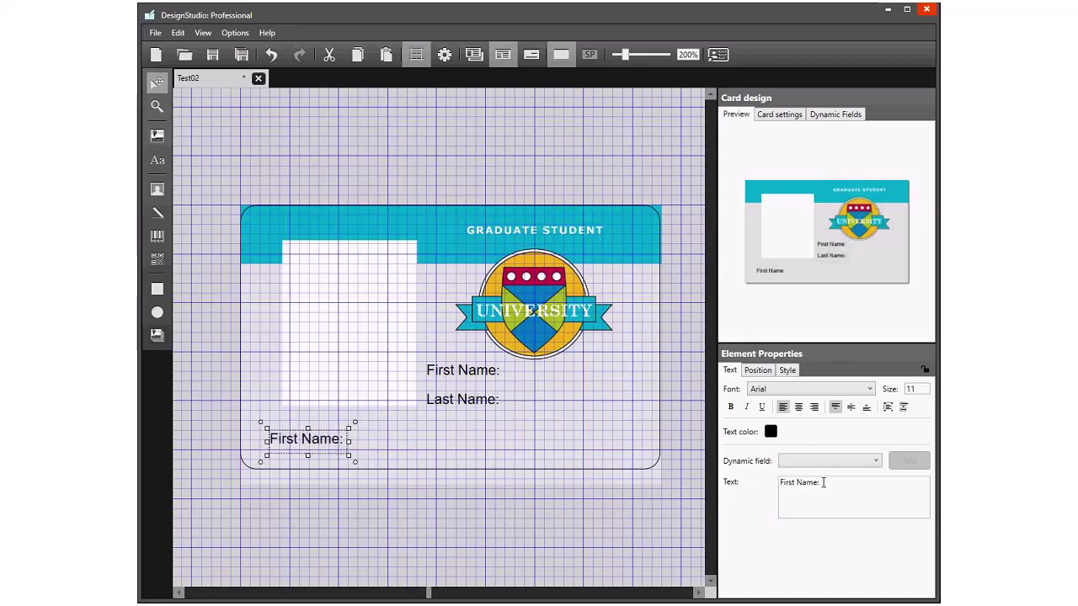
# - Change the pasted label's text to "Card ID:", narrow its box and move it to the card's lower-left area
pyautogui.moveTo(821, 482); pyautogui.dragTo(734, 485)
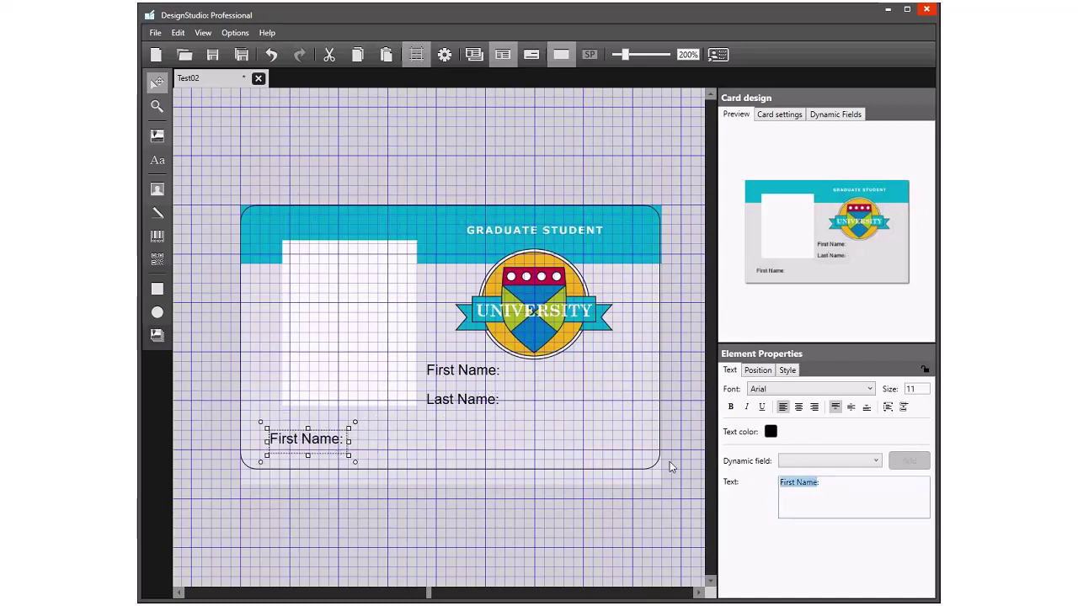
pyautogui.write('Card ID:')
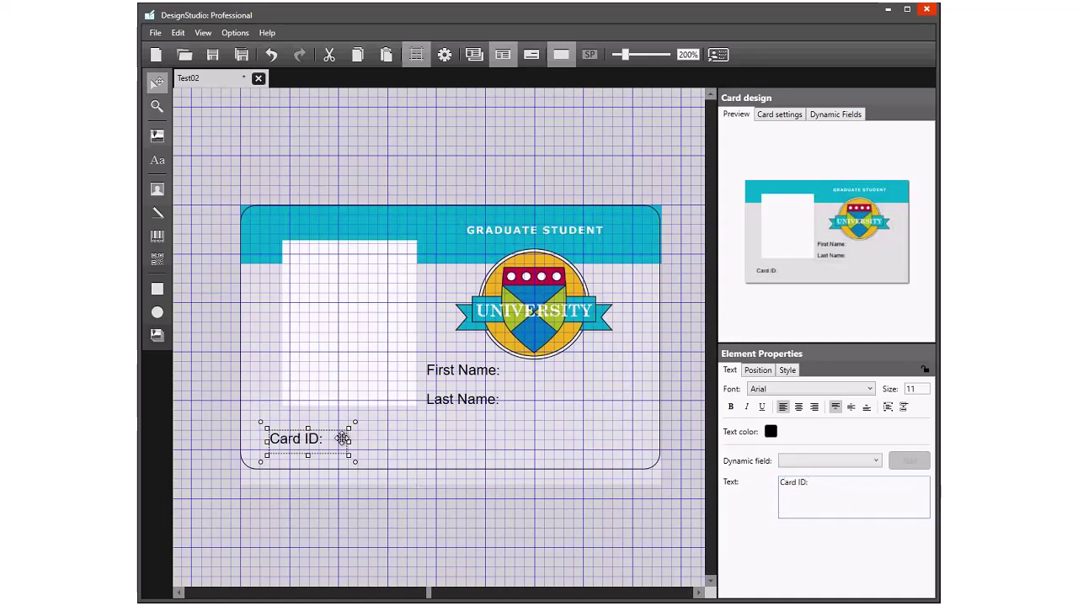
pyautogui.moveTo(349, 438); pyautogui.dragTo(275, 431)
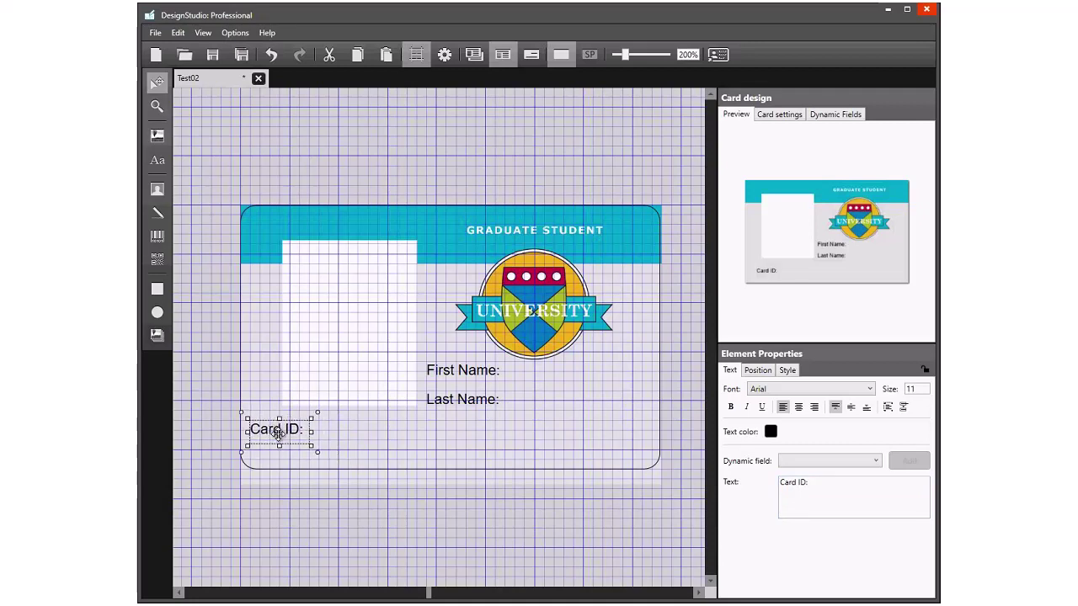
pyautogui.click(429, 455)
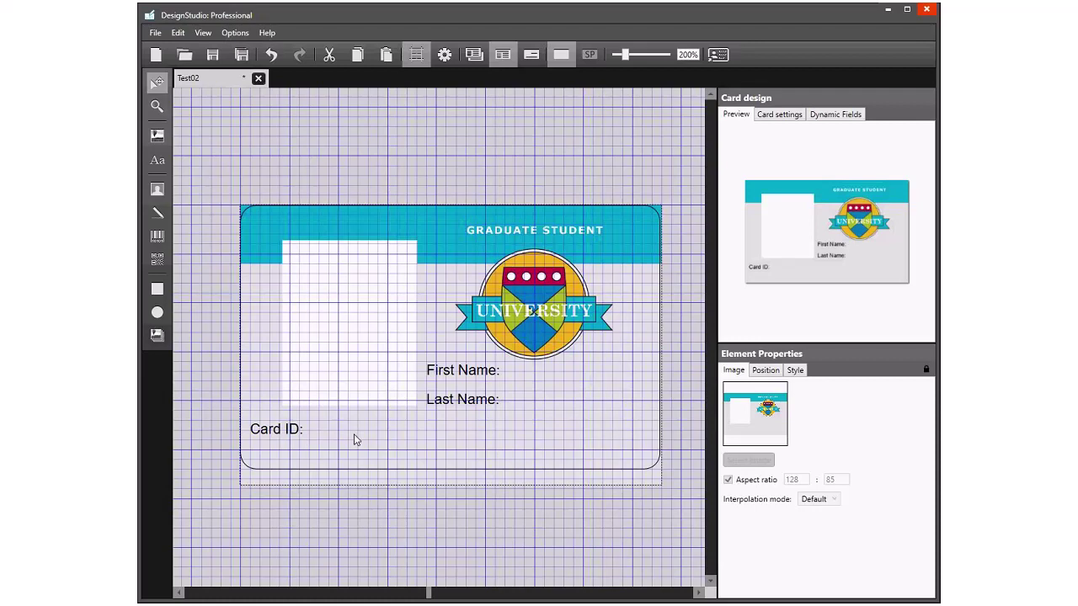
# - Add a dynamic field to the card design and name it firstName
pyautogui.click(828, 118)
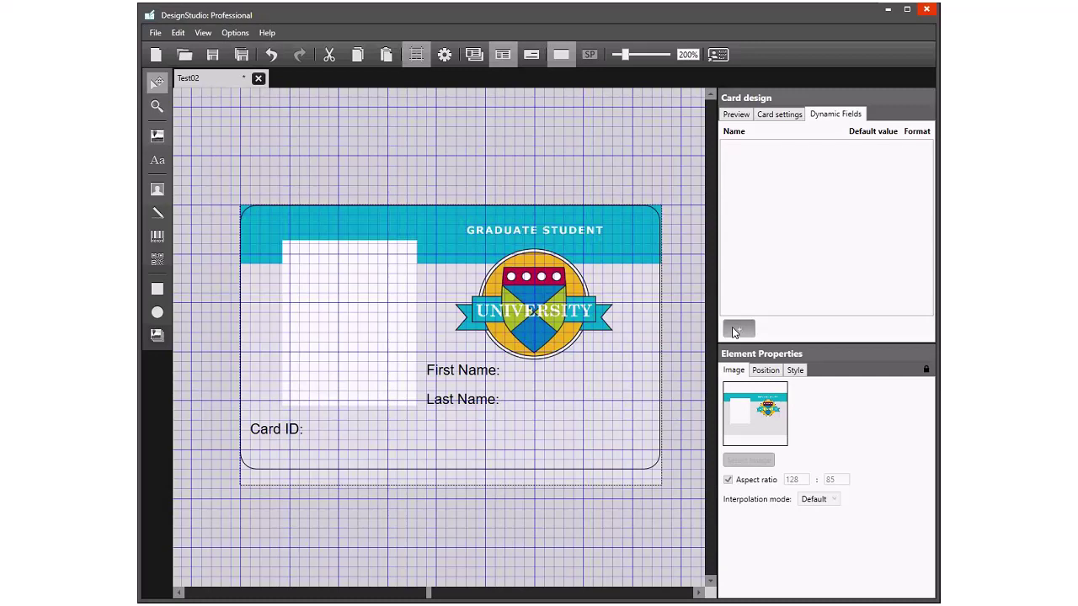
pyautogui.click(737, 329)
pyautogui.moveTo(793, 148); pyautogui.dragTo(739, 149)
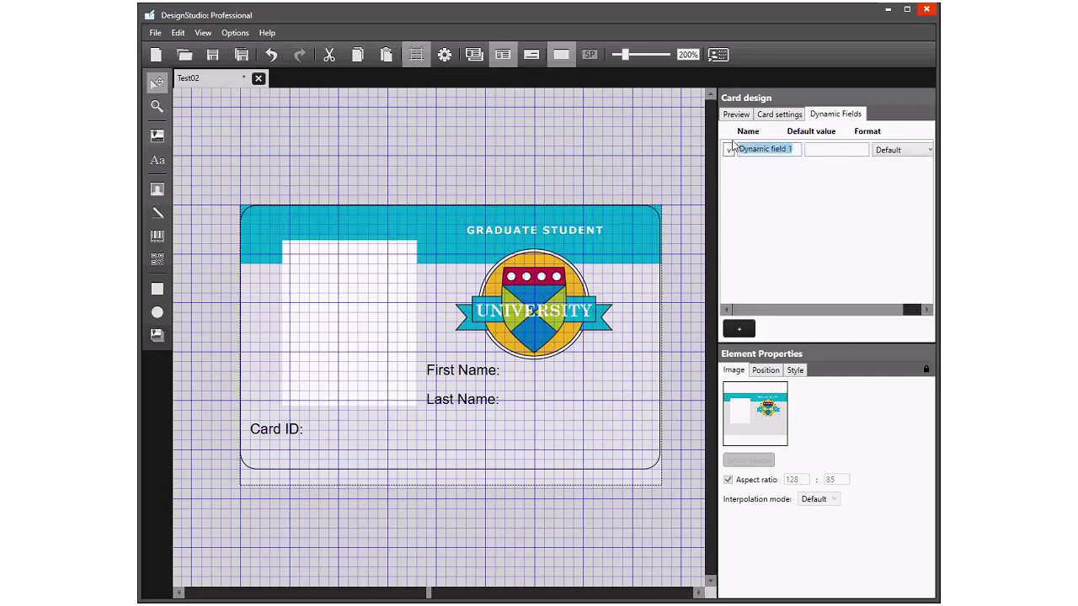
pyautogui.press('BackSpace')
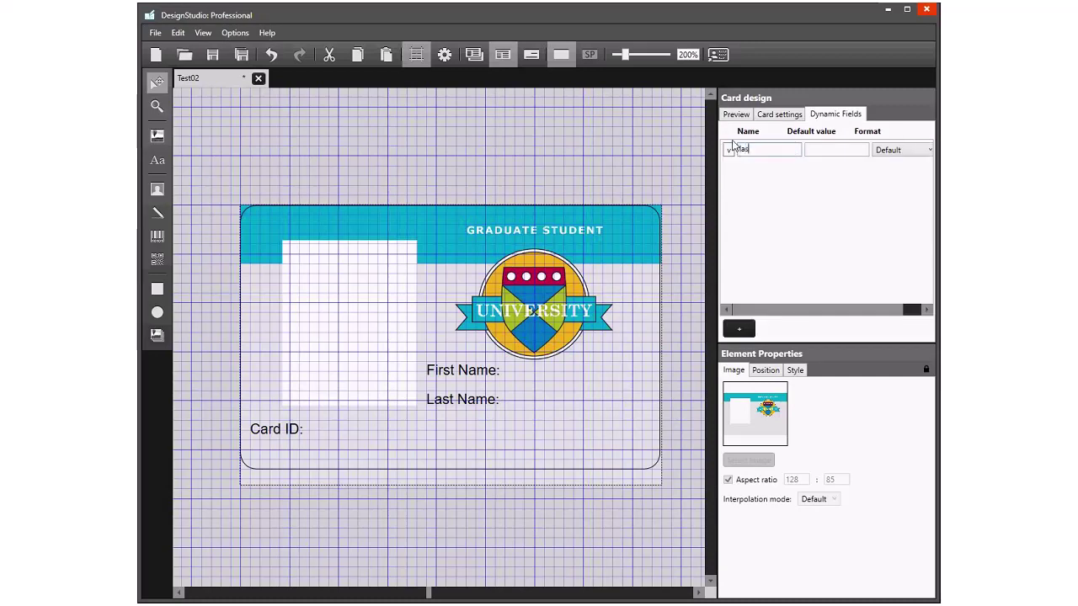
pyautogui.write('FirstName')
# - Add a second dynamic field named lastName
pyautogui.click(738, 328)
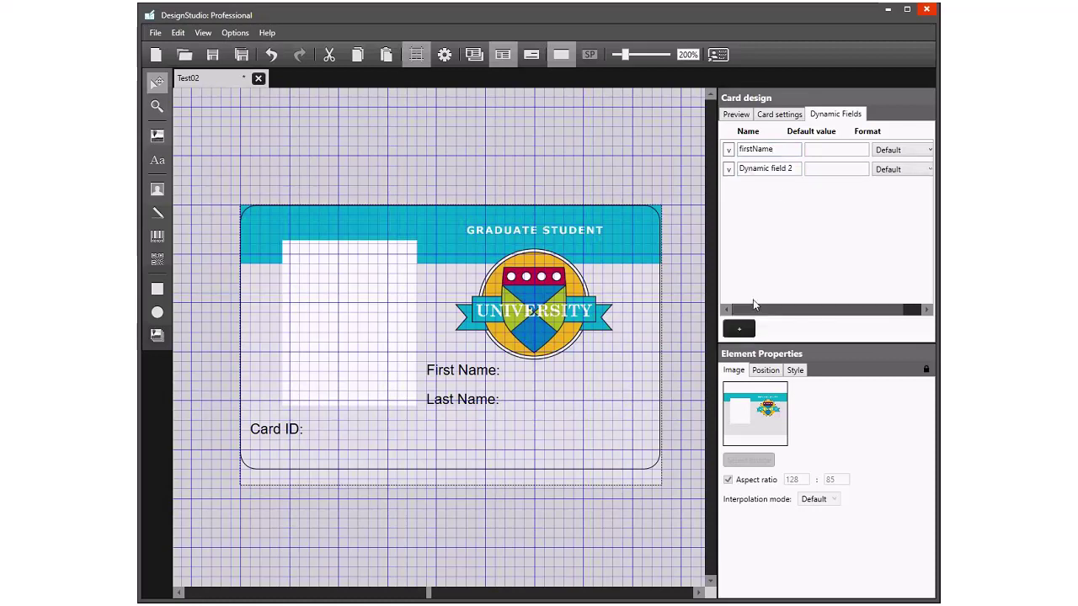
pyautogui.moveTo(797, 169); pyautogui.dragTo(738, 170)
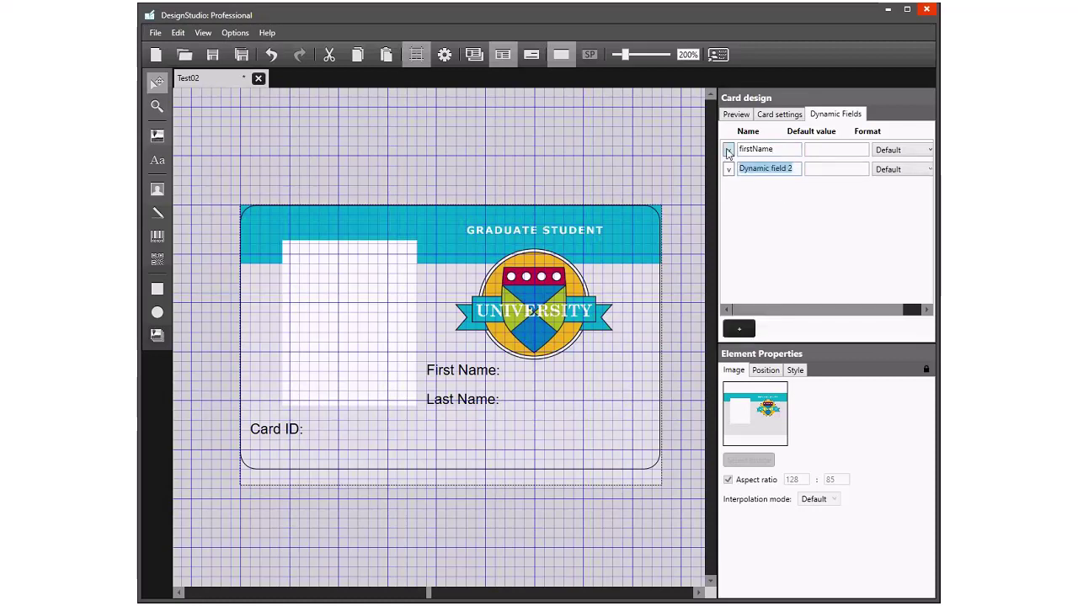
pyautogui.write('lastN')
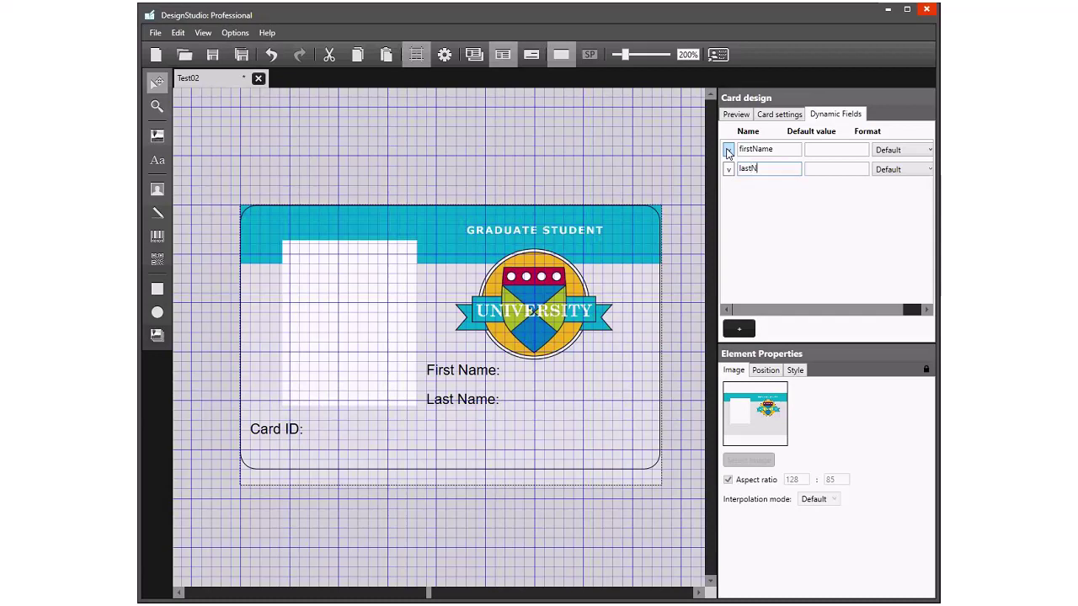
pyautogui.write('ame')
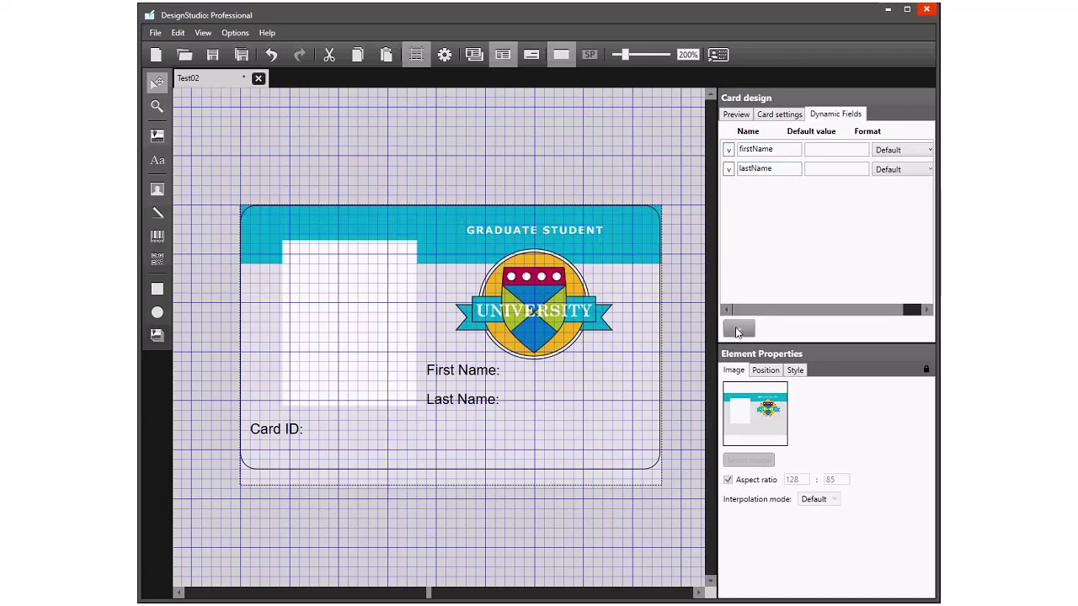
# - Add a third dynamic field named cardID to the card design, keeping the Default format for the fields
pyautogui.click(738, 328)
pyautogui.moveTo(797, 188); pyautogui.dragTo(737, 189)
pyautogui.write('cardID')
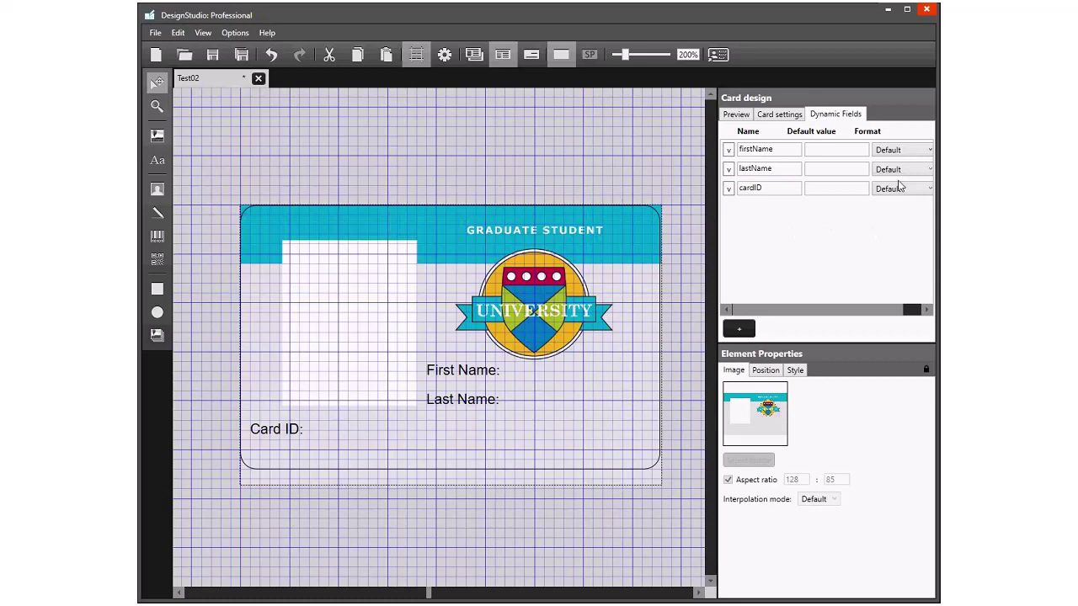
pyautogui.click(903, 153)
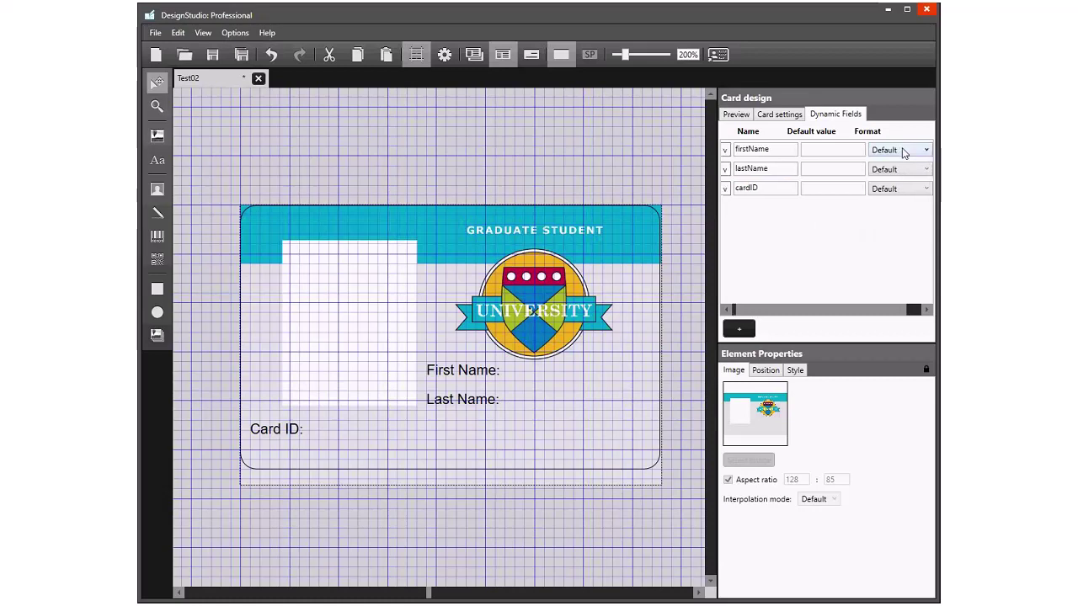
pyautogui.click(903, 150)
# - Add a text element to the card and align it just after the "First Name:" label
pyautogui.click(156, 160)
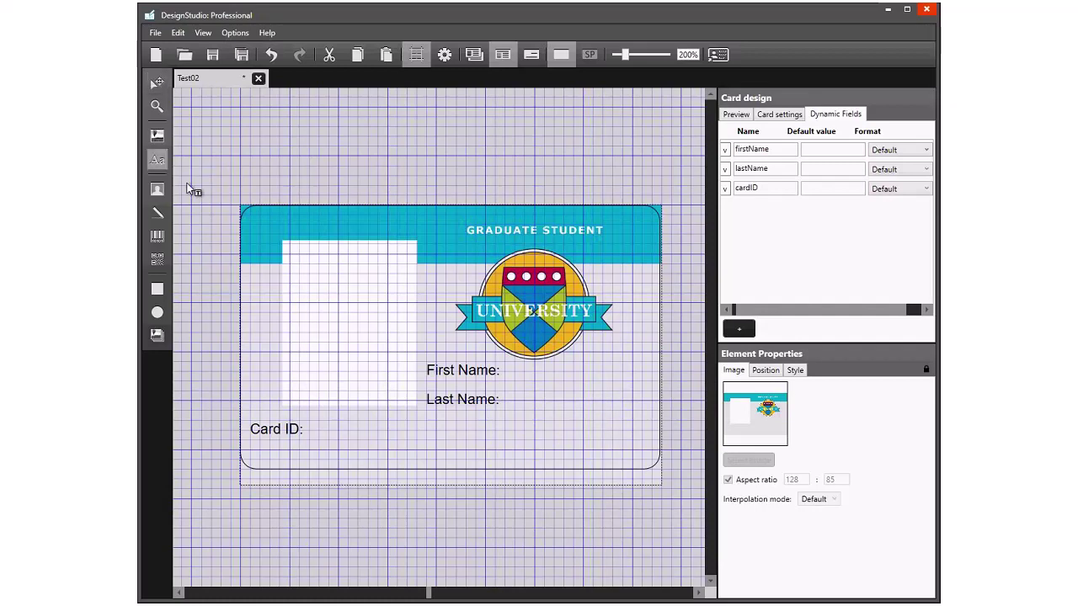
pyautogui.click(539, 382)
pyautogui.moveTo(586, 385); pyautogui.dragTo(575, 369)
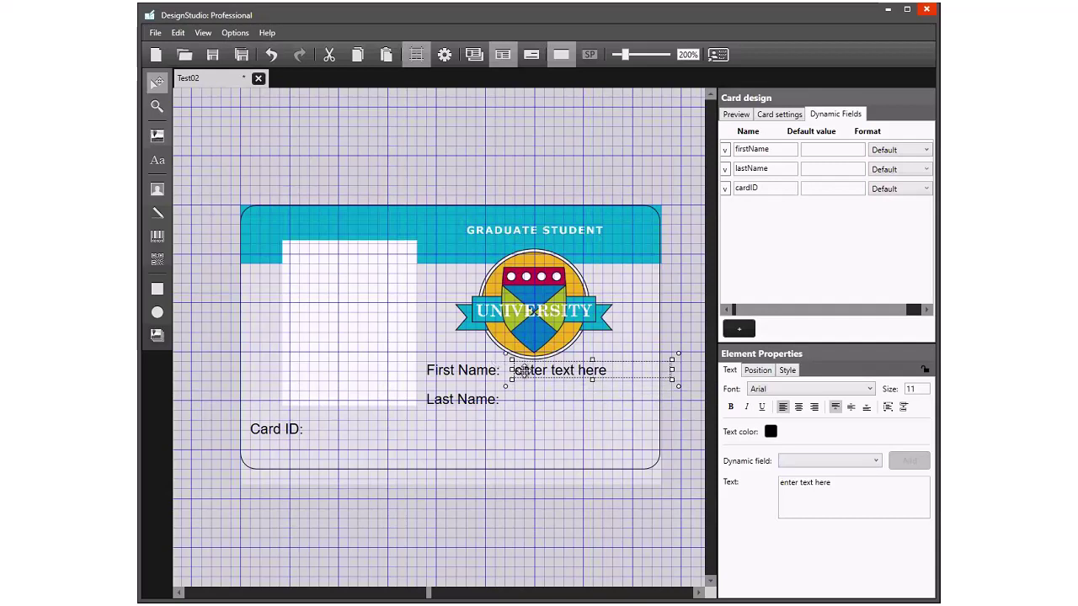
# - Replace the placeholder text beside "First Name:" with the firstName dynamic field
pyautogui.click(821, 460)
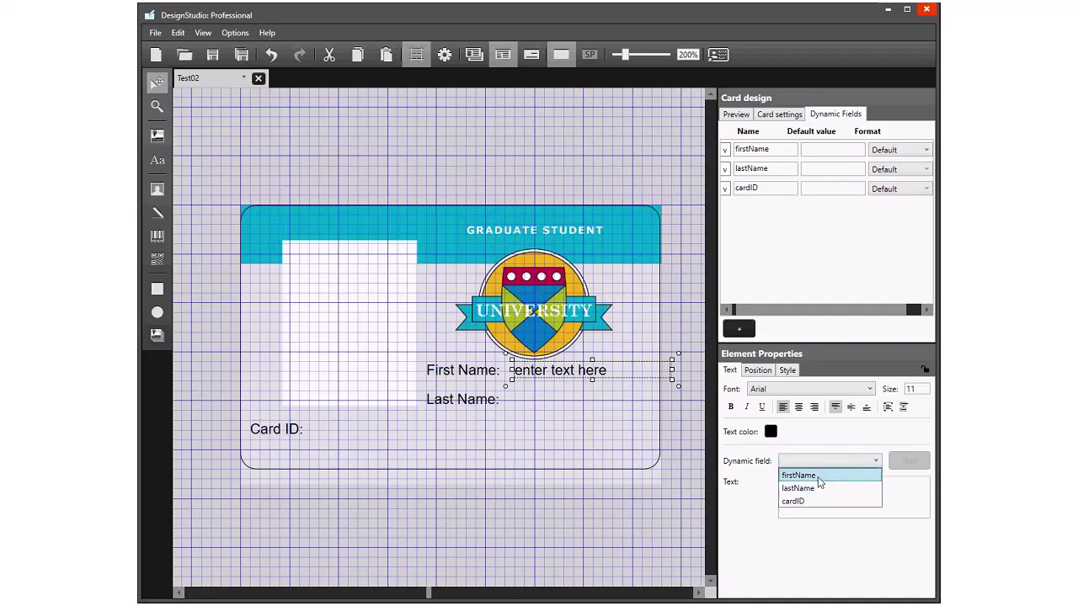
pyautogui.click(815, 475)
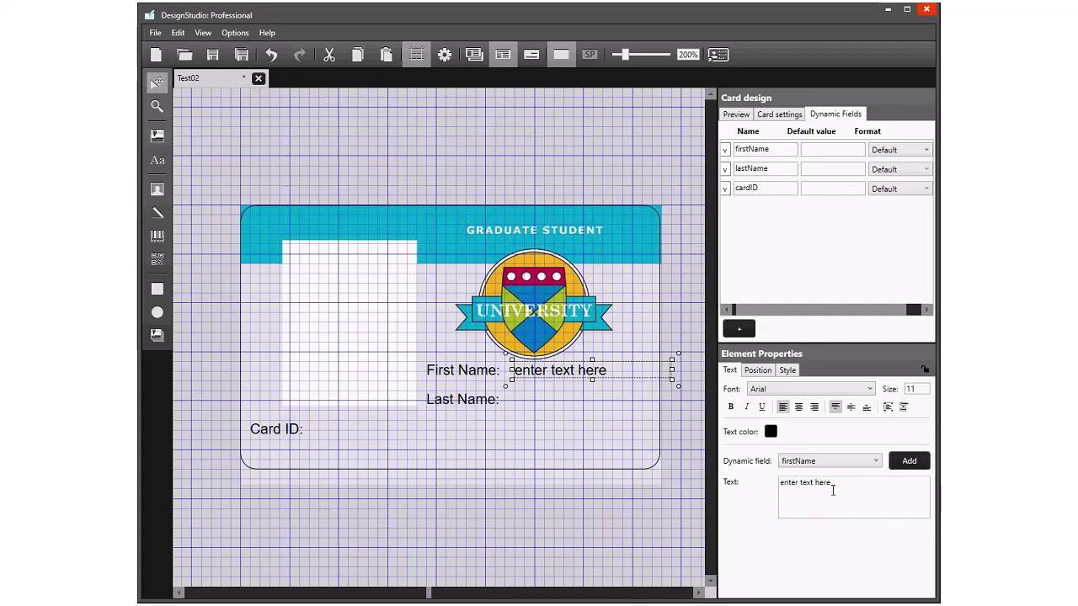
pyautogui.hotkey('ctrl', 'a')
pyautogui.press('BackSpace')
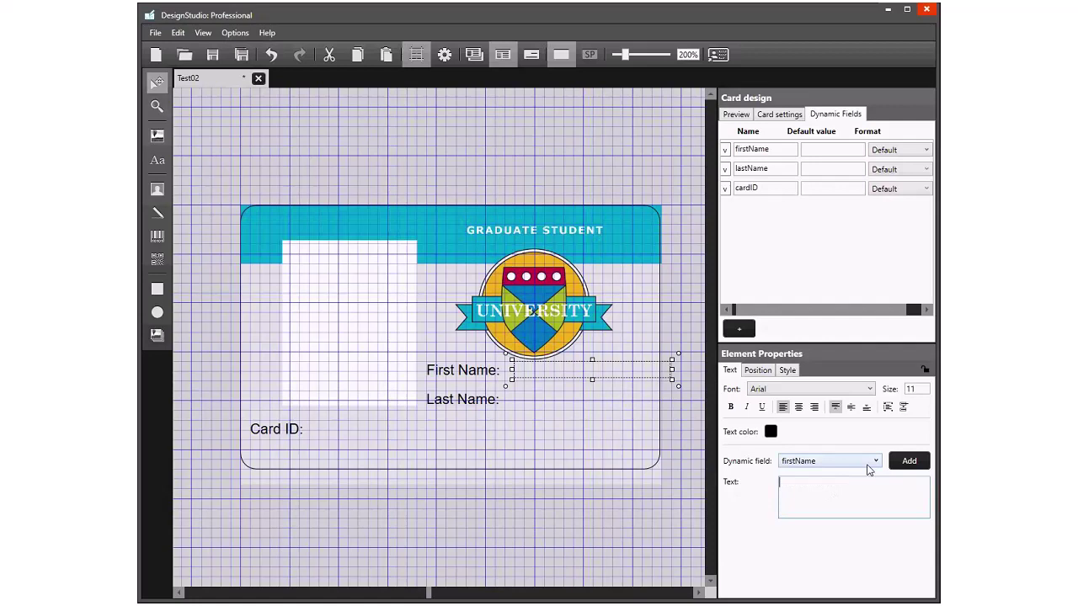
pyautogui.click(909, 461)
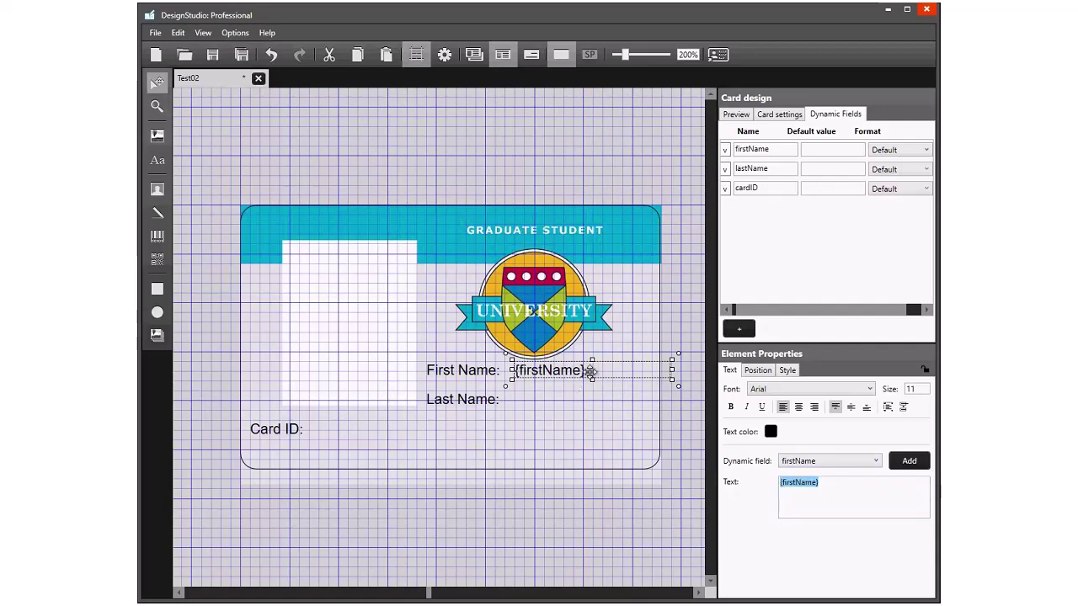
pyautogui.click(525, 394)
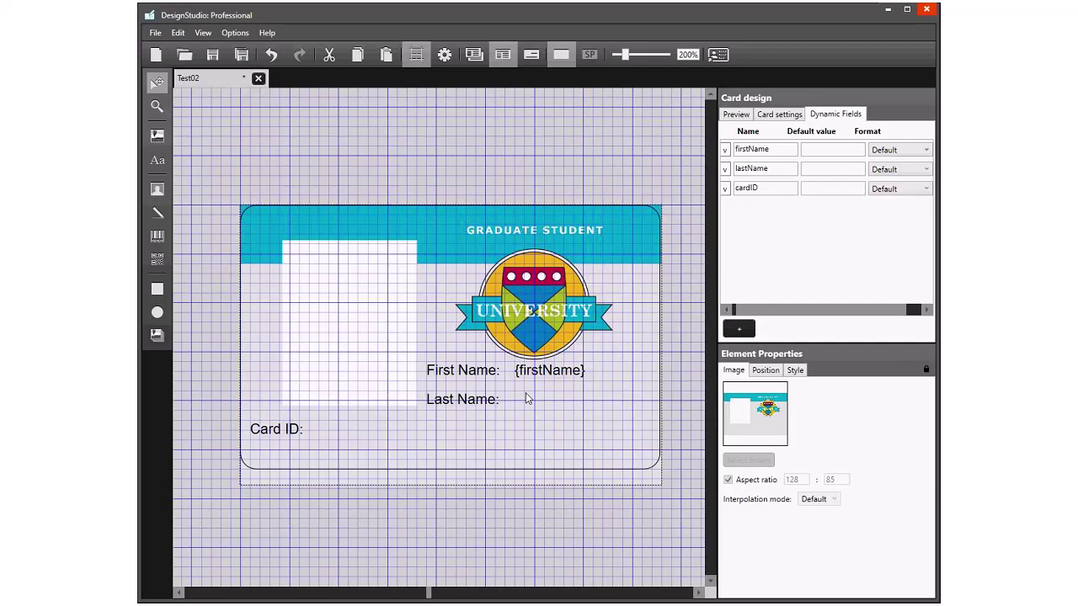
# - Add a text element containing only the lastName dynamic field and place it beside the "Last Name:" label
pyautogui.click(155, 159)
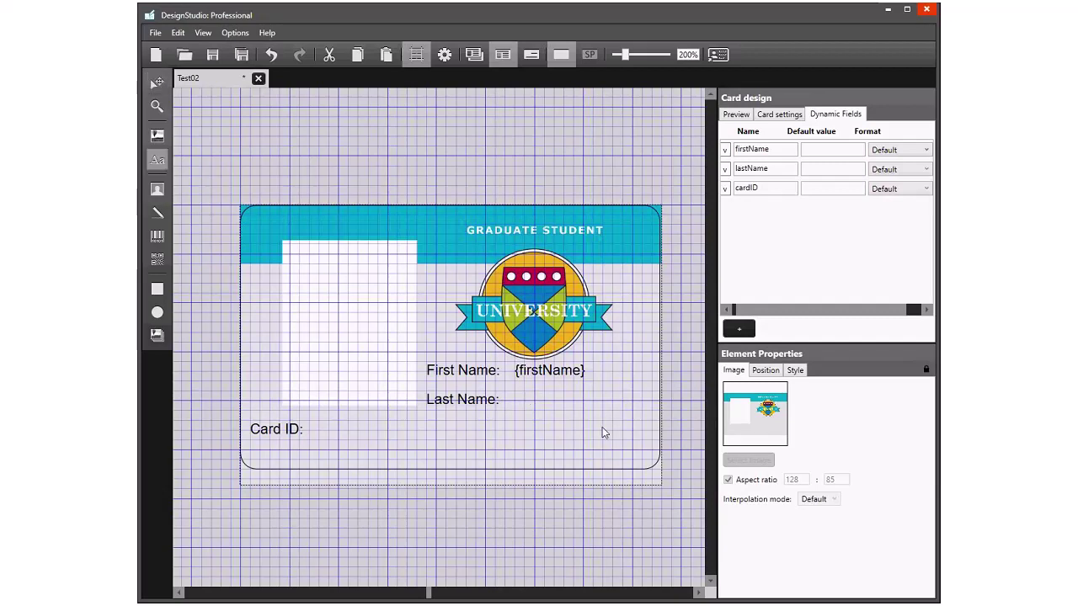
pyautogui.click(555, 423)
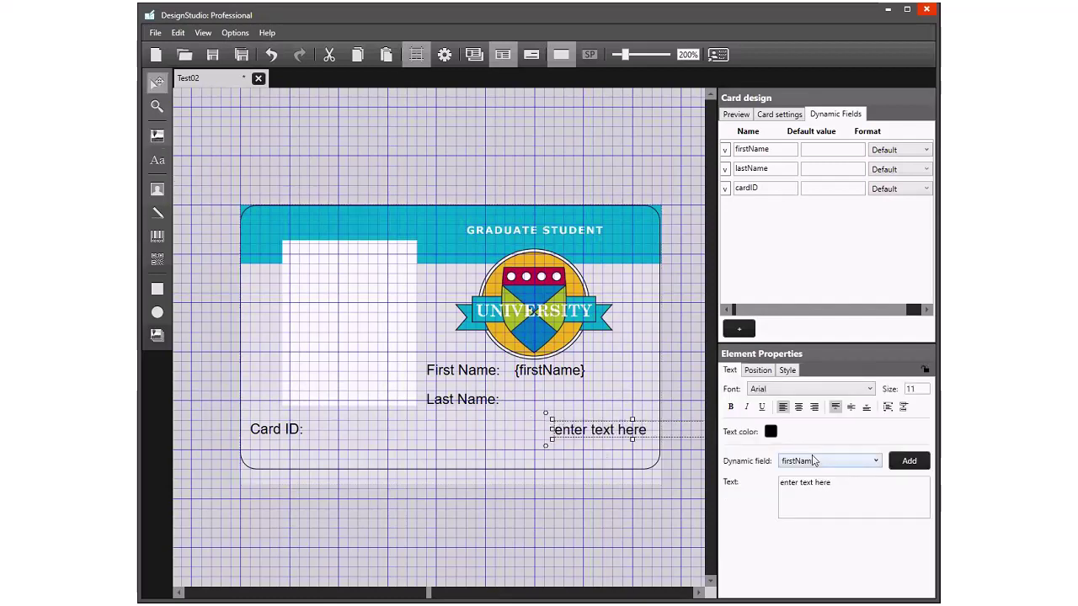
pyautogui.click(813, 461)
pyautogui.click(804, 484)
pyautogui.moveTo(833, 482); pyautogui.dragTo(741, 486)
pyautogui.click(915, 461)
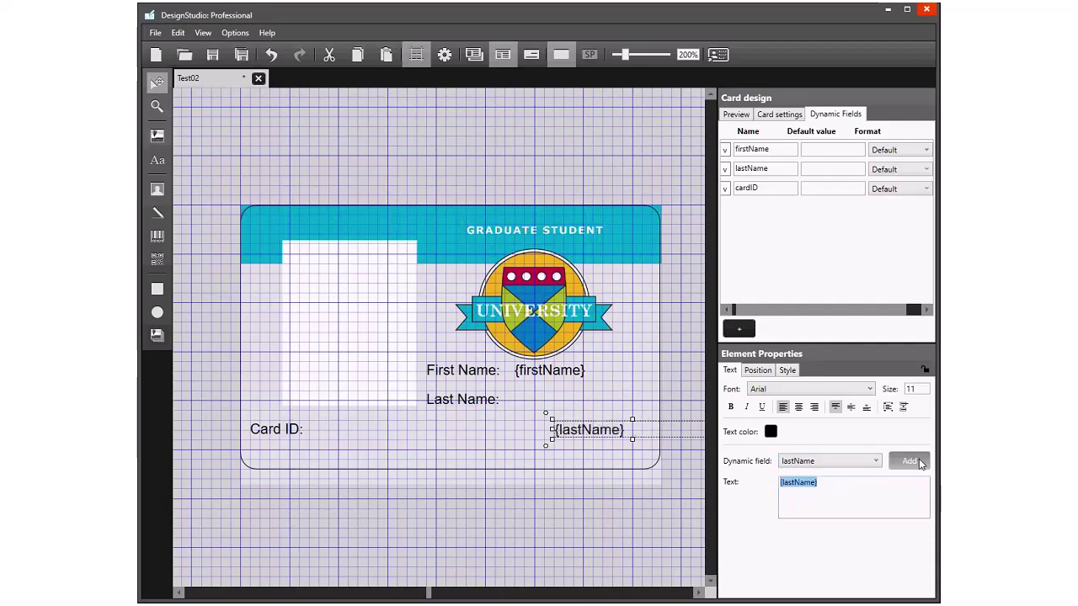
pyautogui.moveTo(572, 429); pyautogui.dragTo(539, 399)
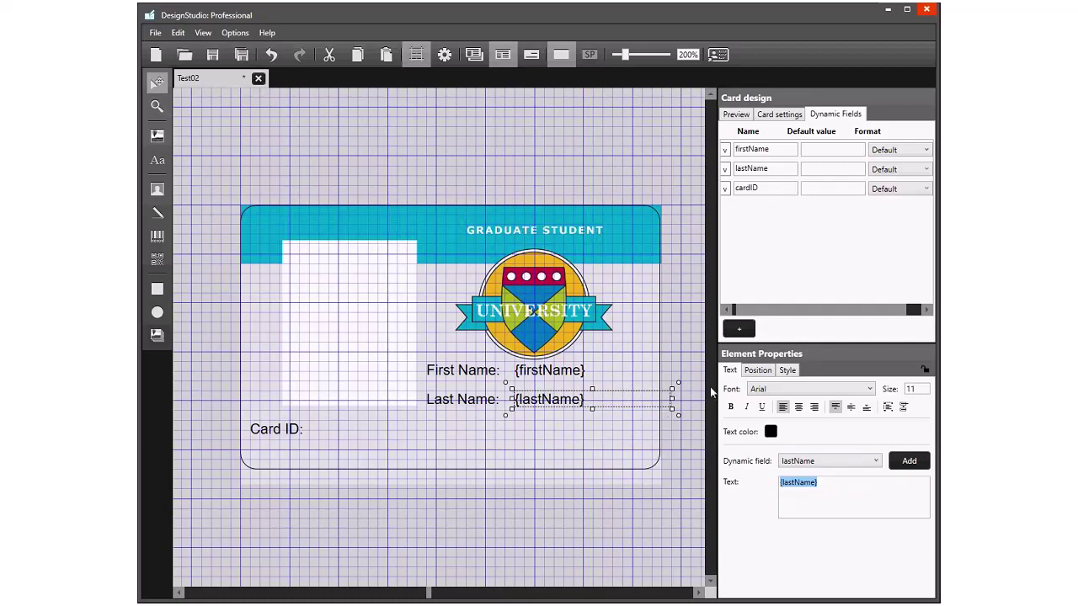
# - Add a text element containing only the cardID dynamic field and align it directly after the "Card ID:" label
pyautogui.click(159, 162)
pyautogui.click(335, 428)
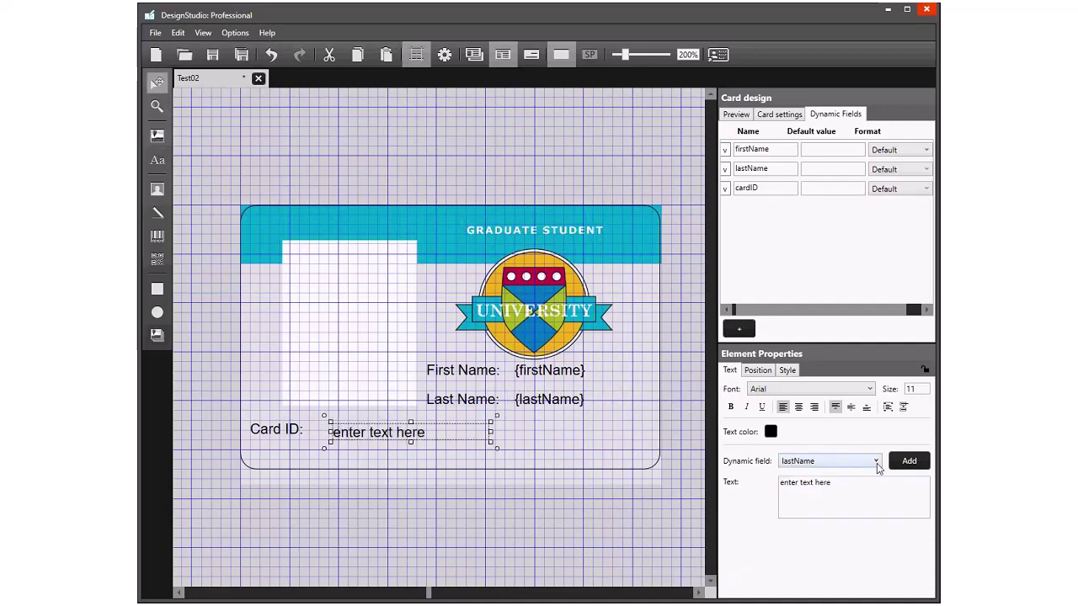
pyautogui.scroll(-1, 878, 468)
pyautogui.moveTo(832, 480); pyautogui.dragTo(738, 485)
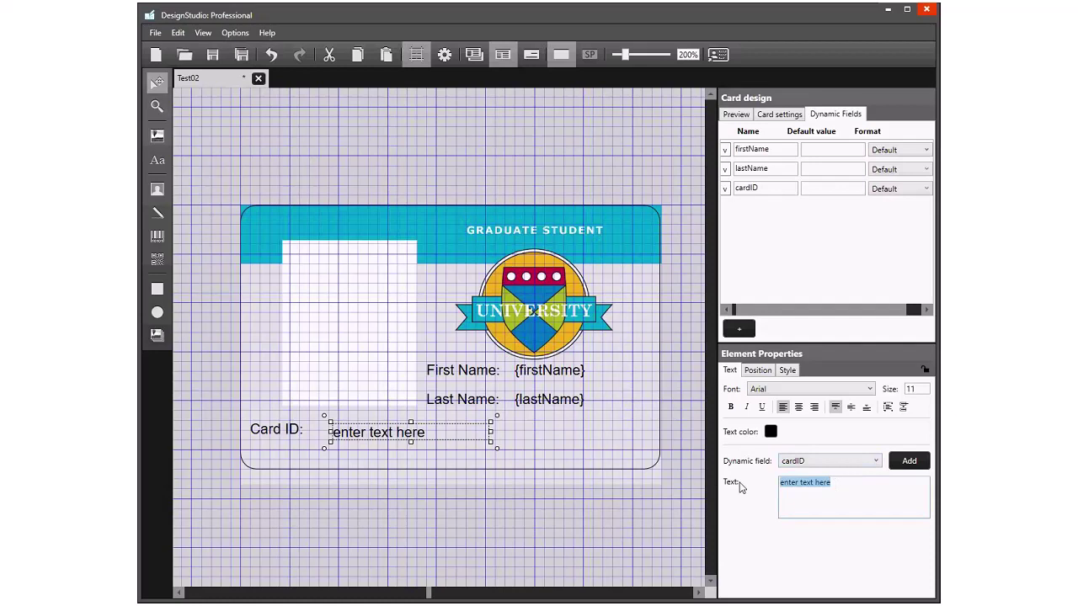
pyautogui.press('Delete')
pyautogui.click(917, 467)
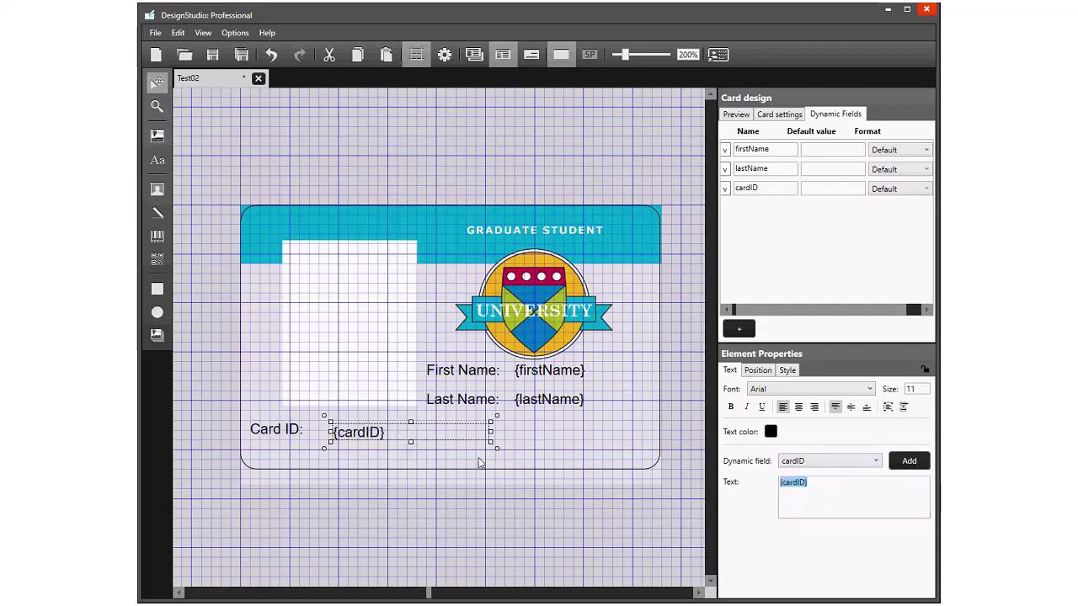
pyautogui.moveTo(412, 432); pyautogui.dragTo(394, 432)
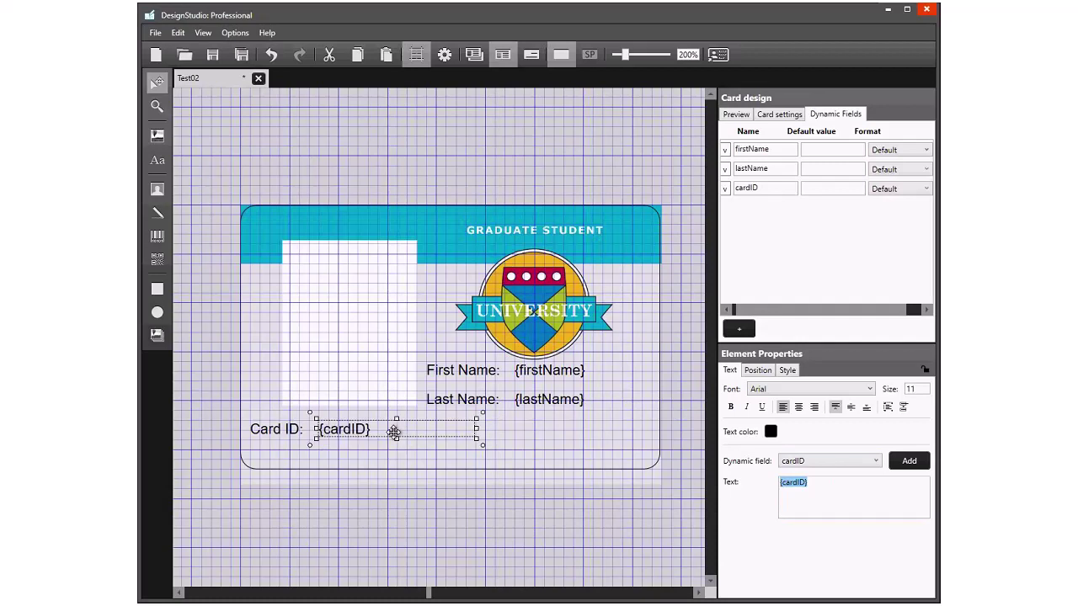
pyautogui.moveTo(393, 431)
pyautogui.mouseDown()
pyautogui.moveTo(382, 431)
pyautogui.moveTo(385, 443)
pyautogui.mouseUp()
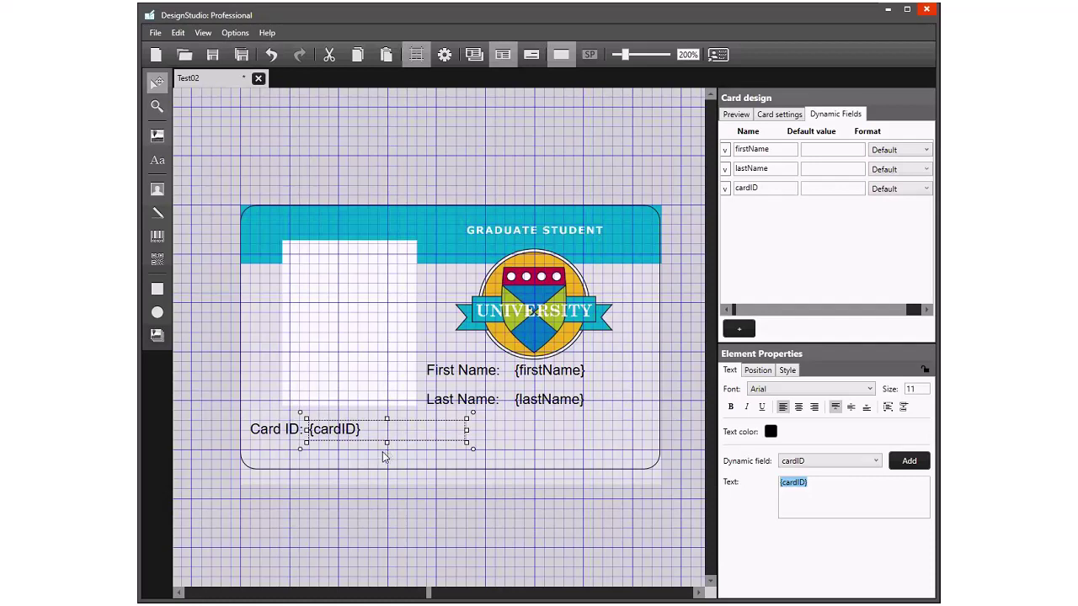
# - Set the {lastName} text's font to Arial Black and narrow its box to fit within the card edge
pyautogui.click(555, 402)
pyautogui.scroll(-1, 791, 394)
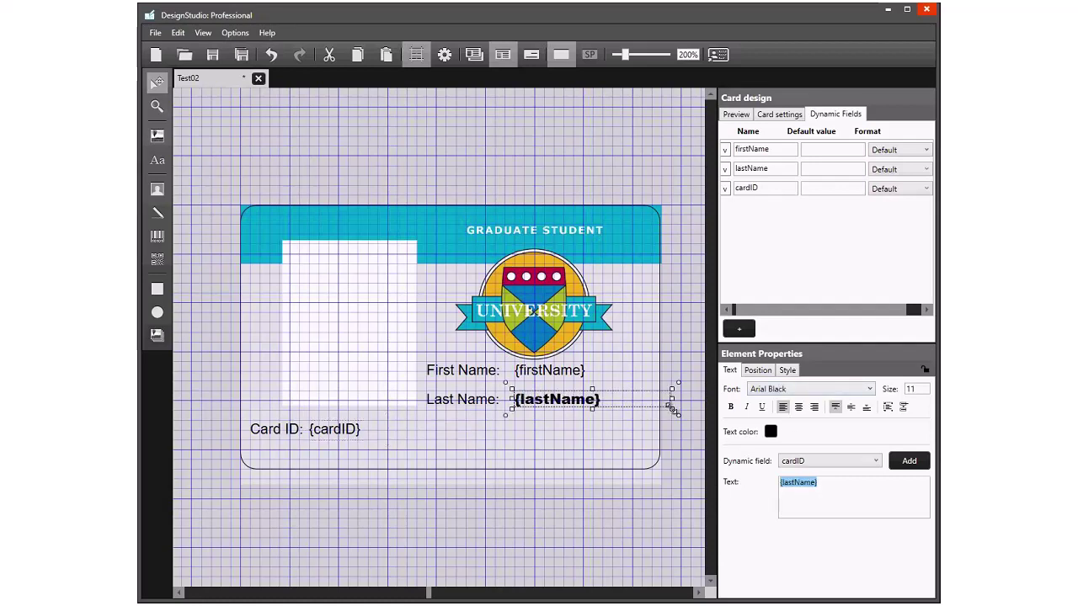
pyautogui.moveTo(674, 409); pyautogui.dragTo(649, 411)
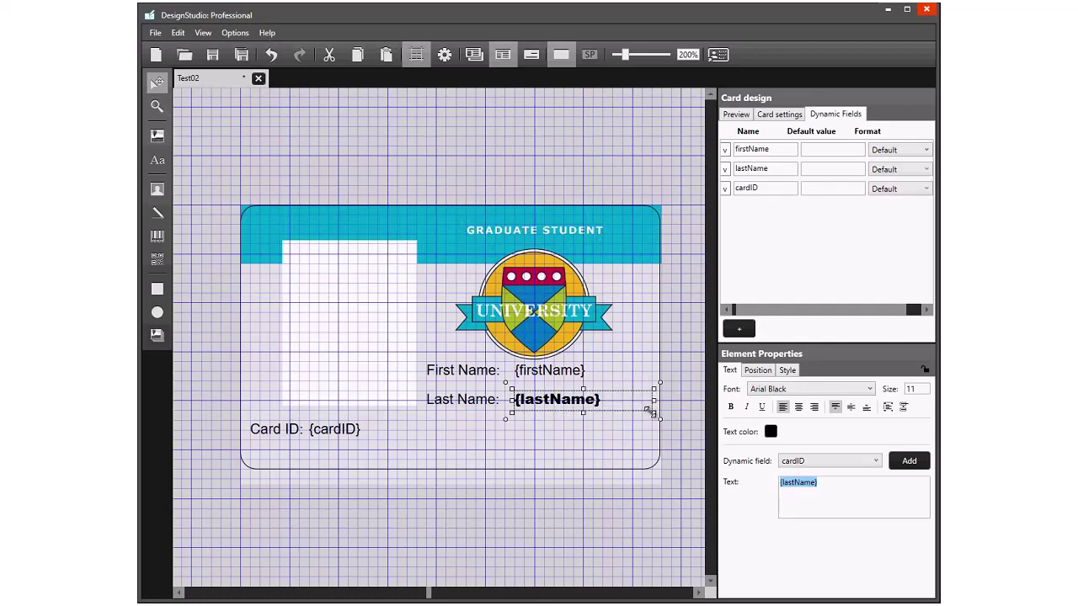
# - Make the {firstName} text bold and narrow its box to fit within the card edge
pyautogui.click(565, 372)
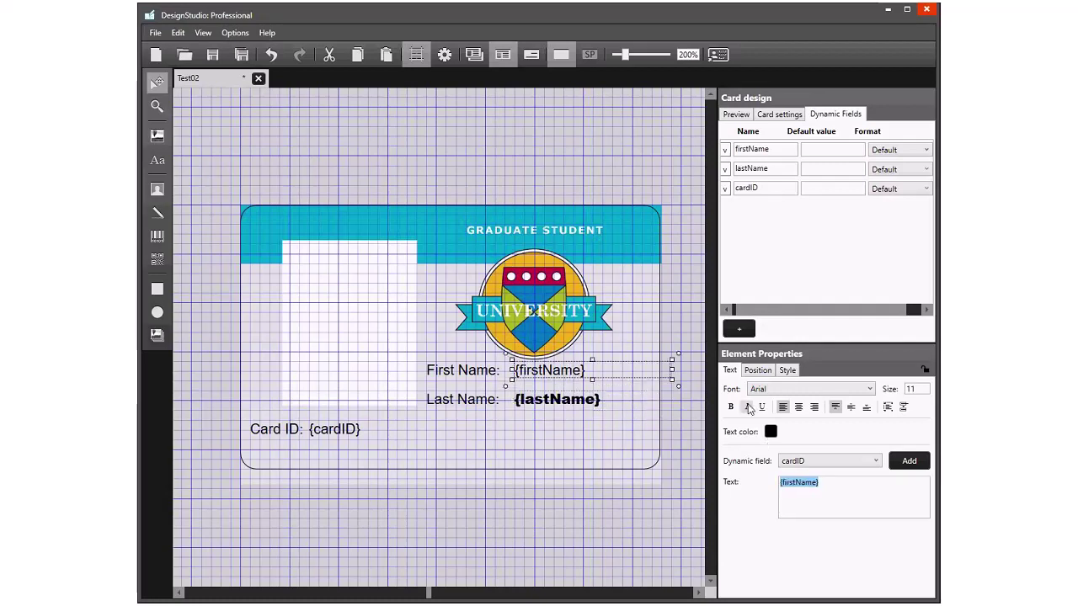
pyautogui.click(731, 408)
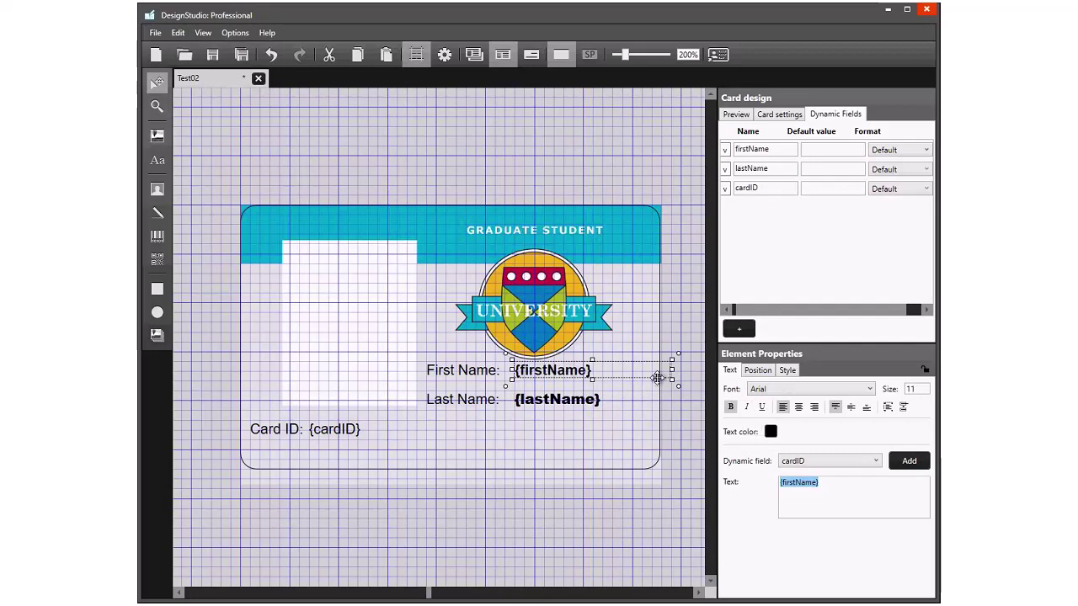
pyautogui.moveTo(673, 368); pyautogui.dragTo(655, 368)
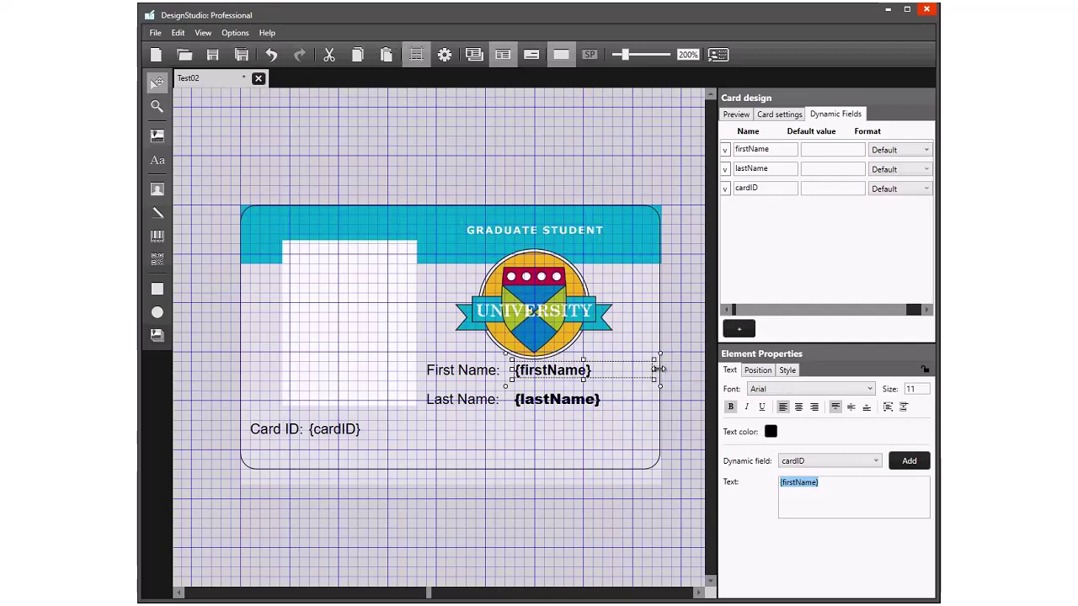
pyautogui.click(612, 443)
# - Move the {lastName} and {firstName} texts slightly closer to their labels
pyautogui.click(585, 402)
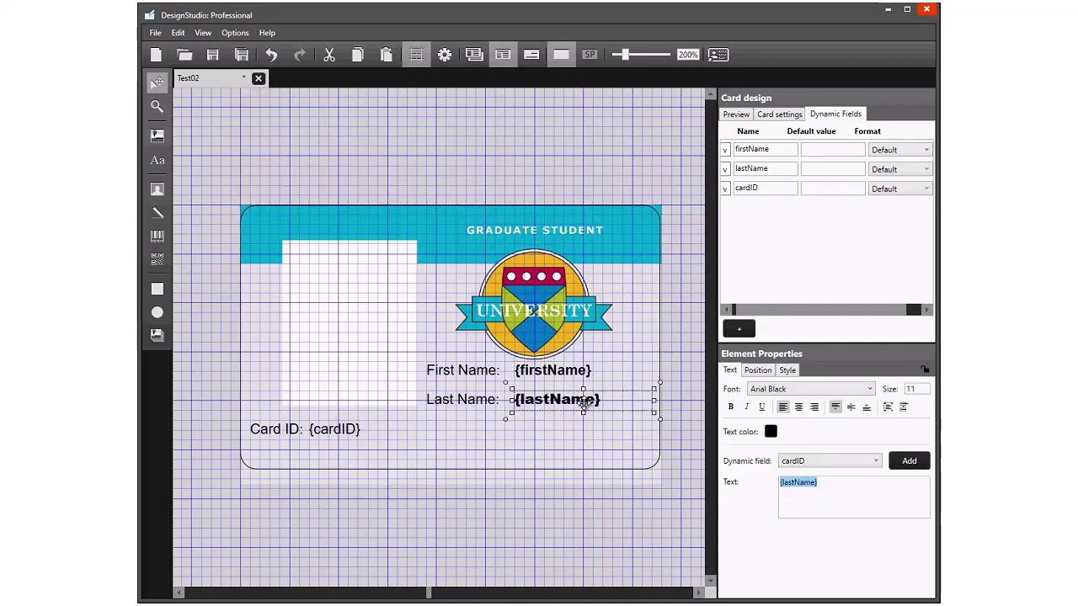
pyautogui.moveTo(584, 402); pyautogui.dragTo(570, 371)
pyautogui.click(580, 371)
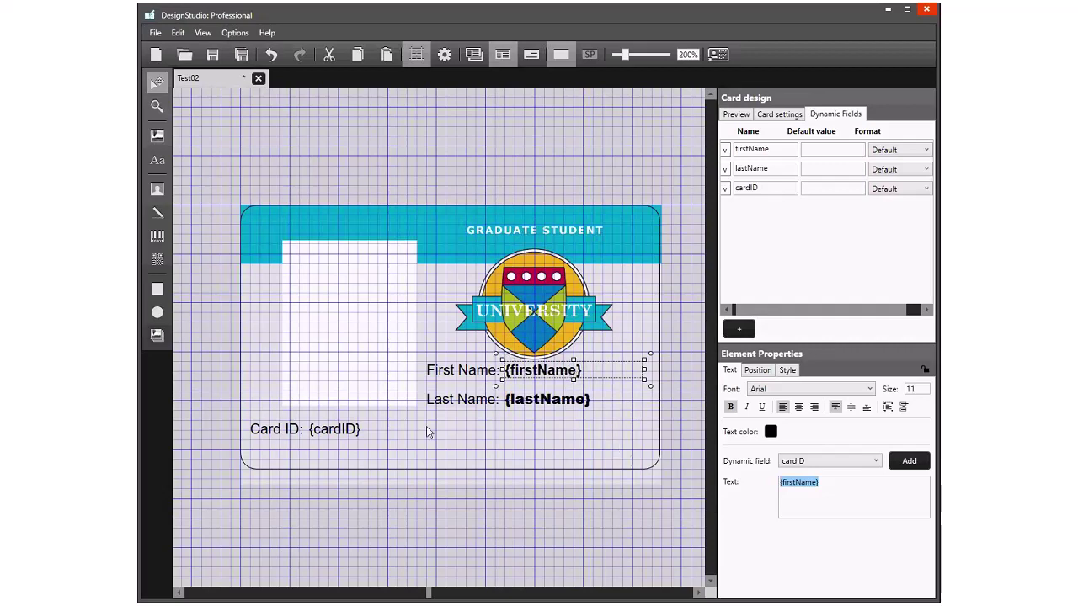
# - Move the "Last Name:" label and the {lastName} text slightly down, keeping them aligned on one line
pyautogui.click(454, 399)
pyautogui.moveTo(455, 400); pyautogui.dragTo(454, 409)
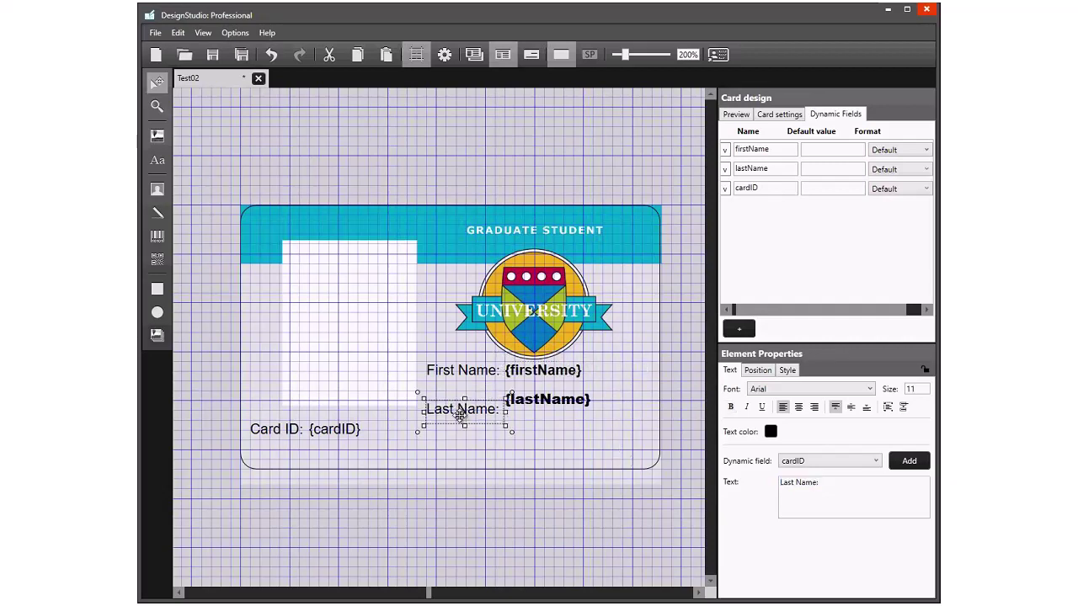
pyautogui.click(552, 409)
pyautogui.moveTo(552, 409); pyautogui.dragTo(553, 418)
pyautogui.click(569, 457)
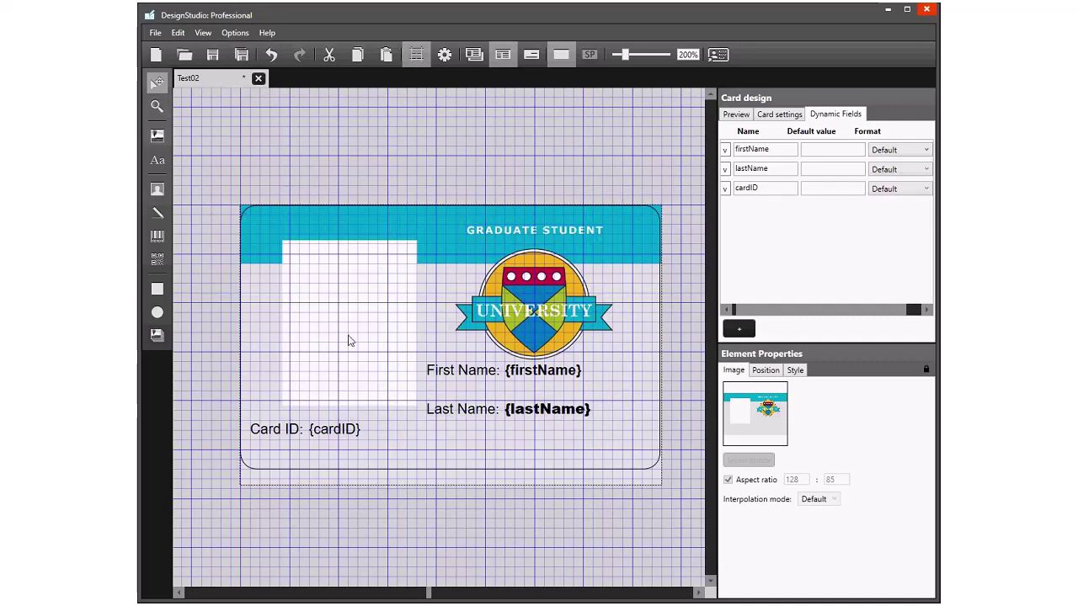
# - Add a passport photo placeholder and resize it at the 3:4 aspect ratio to fit inside the white photo area
pyautogui.click(162, 188)
pyautogui.click(309, 271)
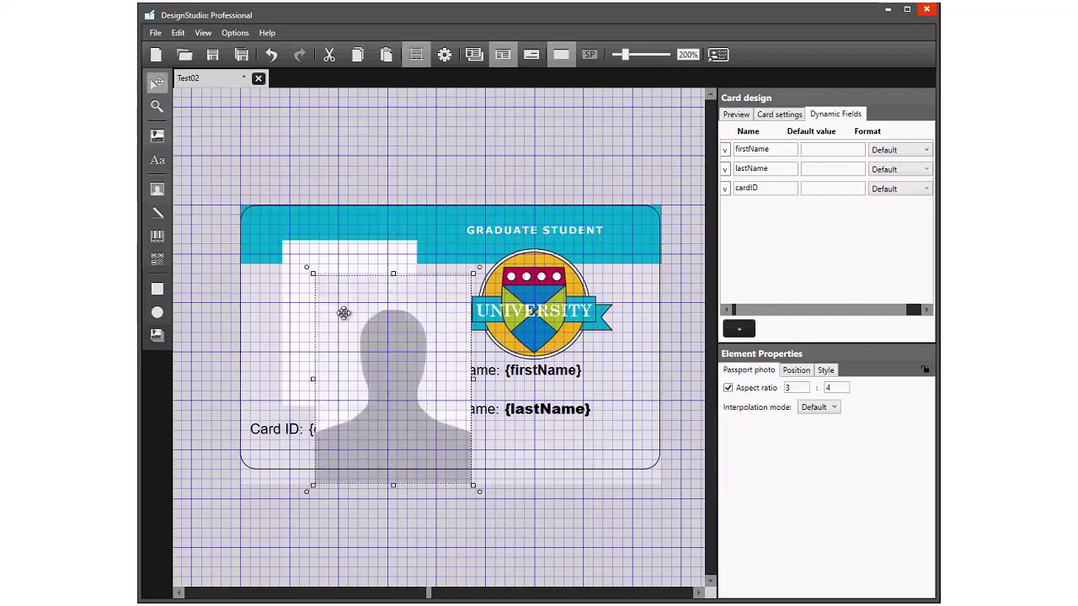
pyautogui.moveTo(379, 344); pyautogui.dragTo(349, 314)
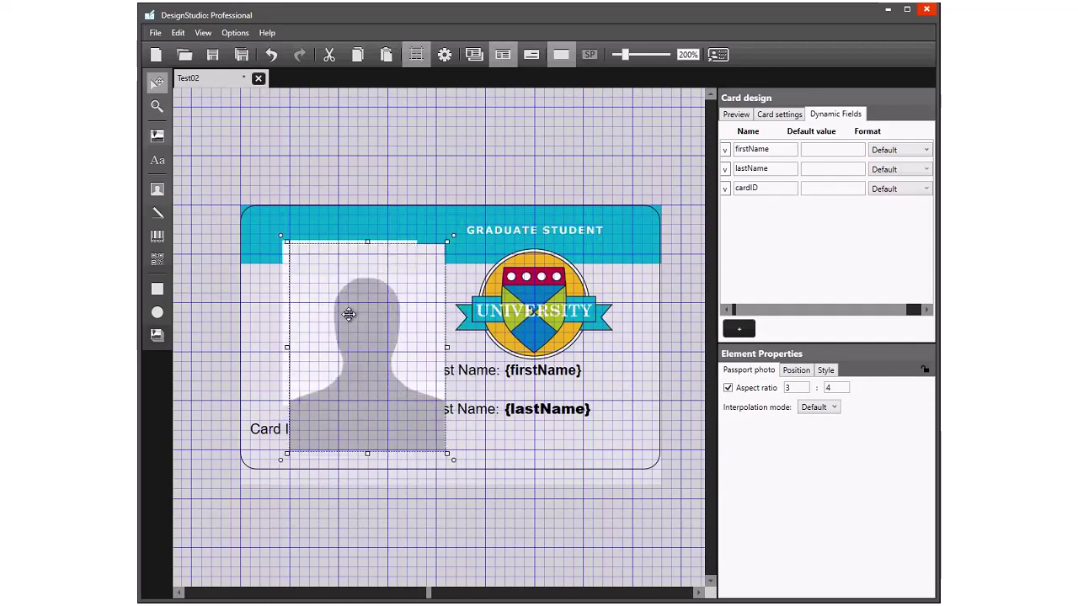
pyautogui.moveTo(447, 457); pyautogui.dragTo(413, 410)
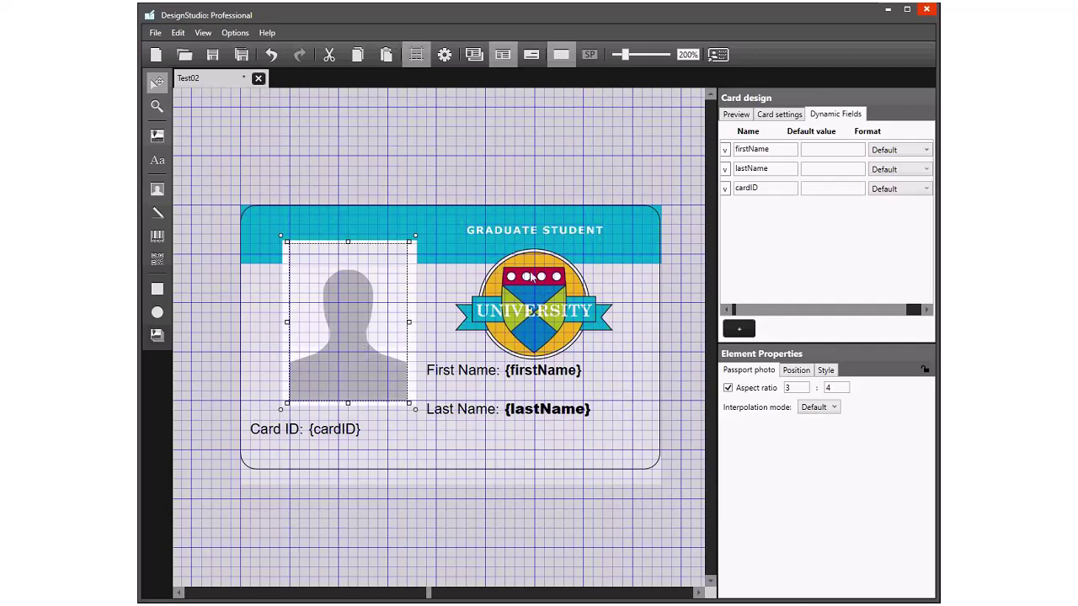
# - Deselect the passport photo and save the Test02 card design
pyautogui.click(590, 503)
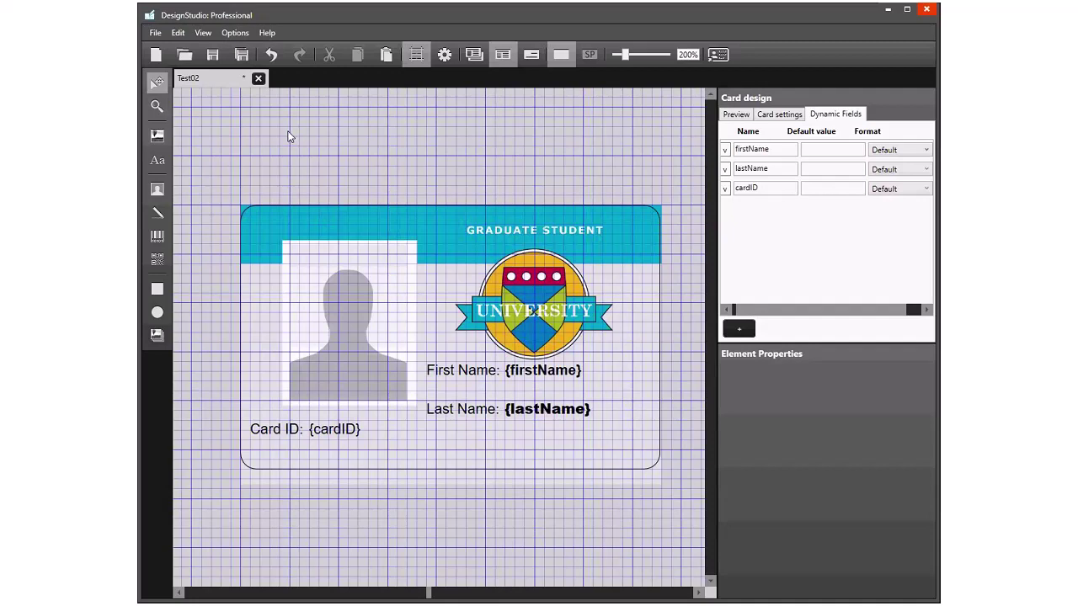
pyautogui.click(211, 59)
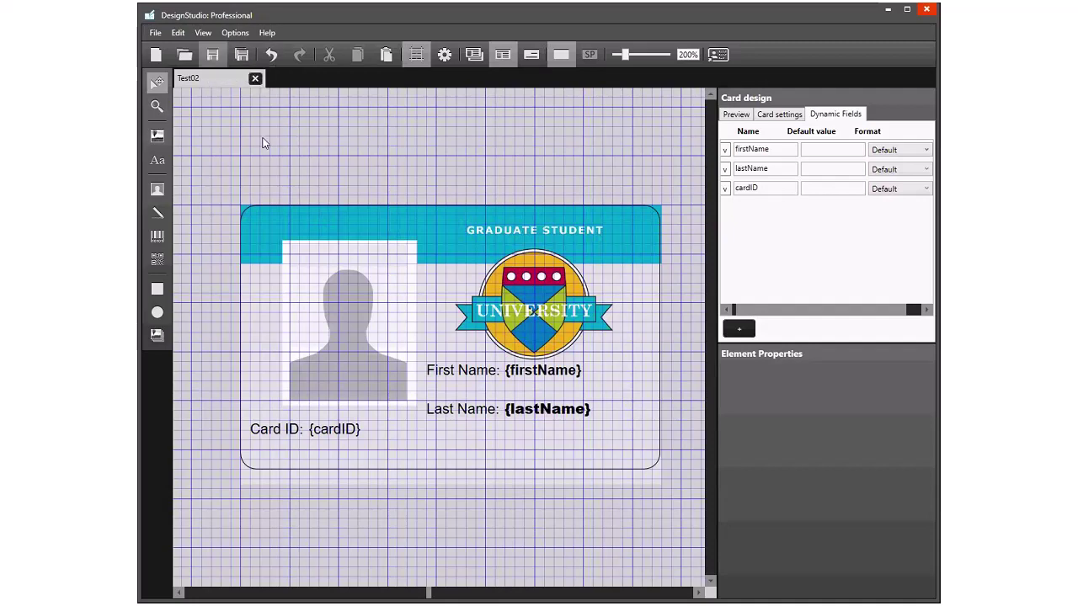
# - Move the passport photo up past the card's upper edge, and undo that move
pyautogui.click(347, 339)
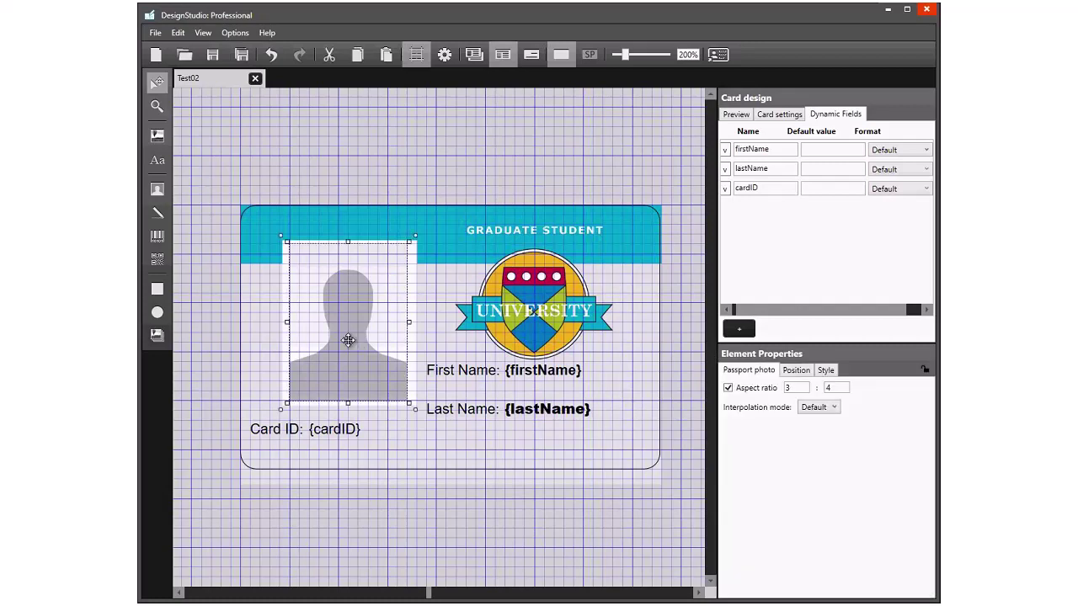
pyautogui.moveTo(348, 340); pyautogui.dragTo(358, 281)
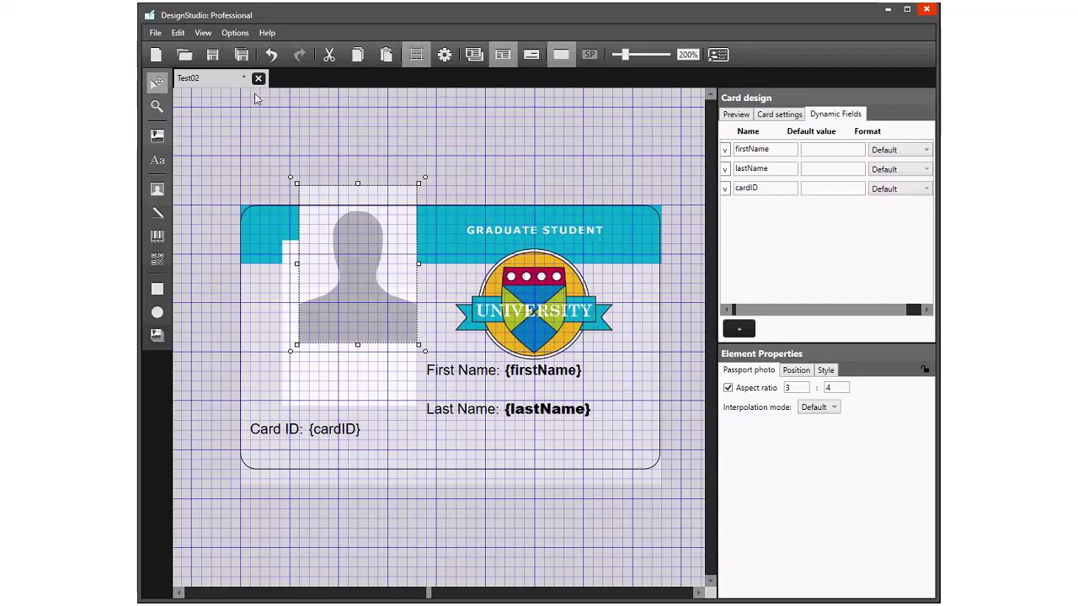
pyautogui.click(271, 55)
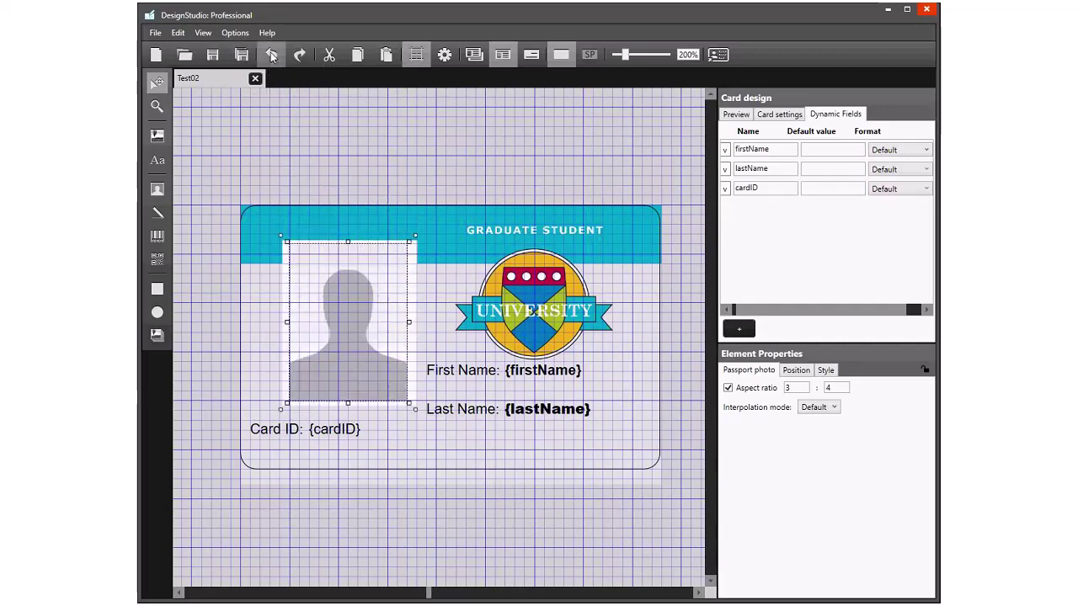
# - Lock the "First Name:", "Last Name:" and "Card ID:" labels in place on the card
pyautogui.click(602, 168)
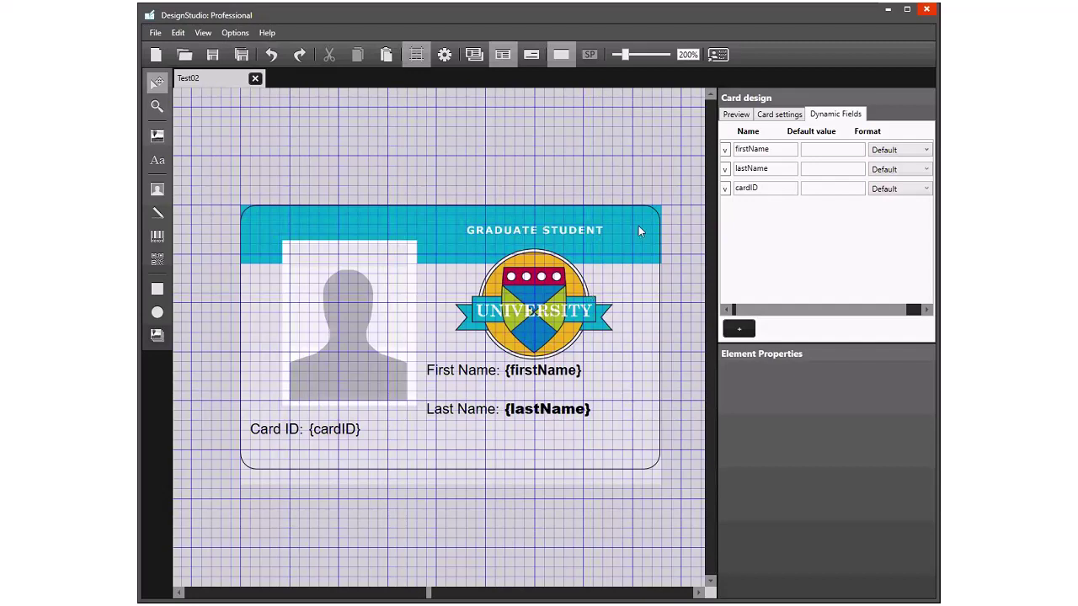
pyautogui.click(444, 365)
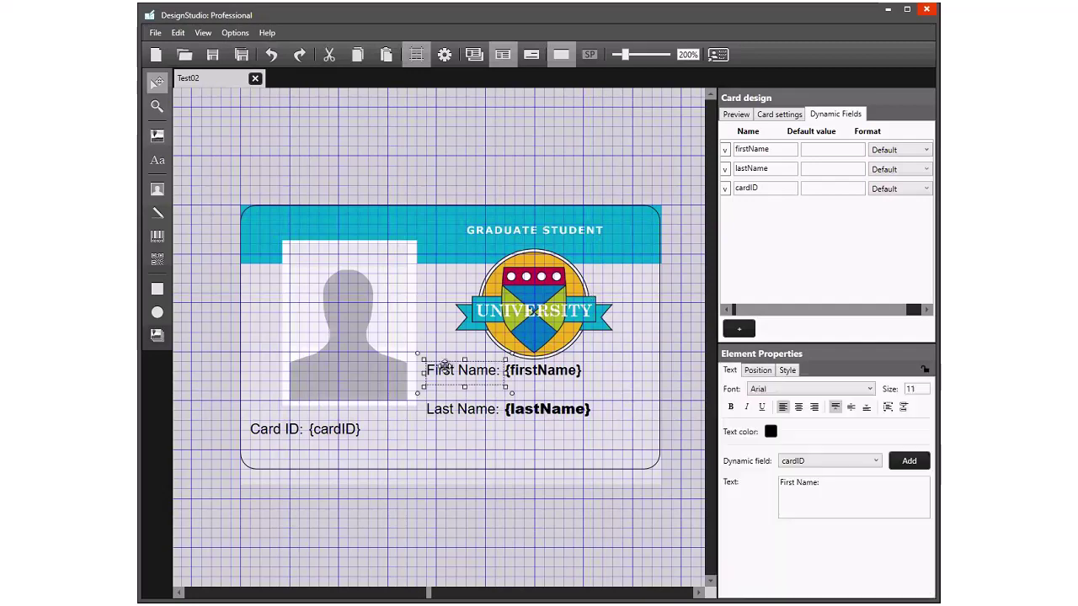
pyautogui.click(444, 409)
pyautogui.click(263, 433)
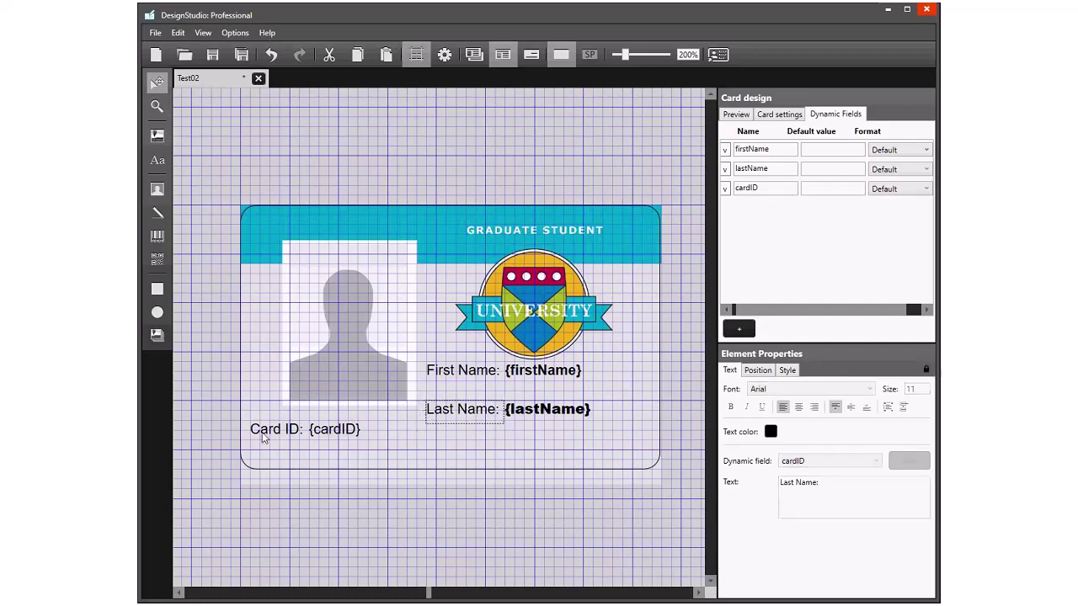
pyautogui.click(924, 370)
pyautogui.click(487, 459)
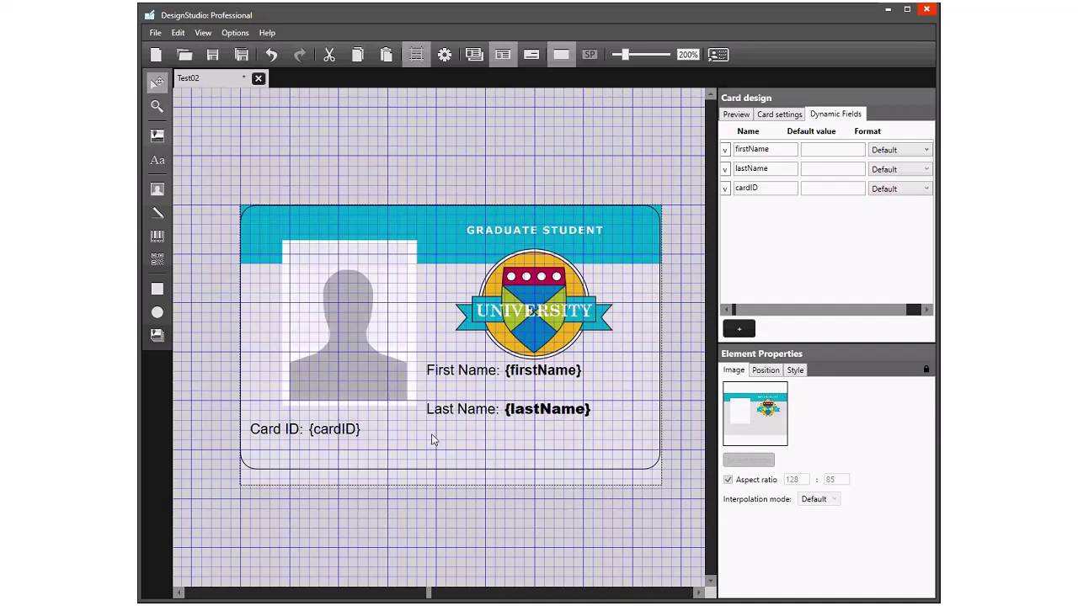
# - Lock the dynamic {cardID}, {lastName} and {firstName} text elements in place on the card
pyautogui.click(322, 427)
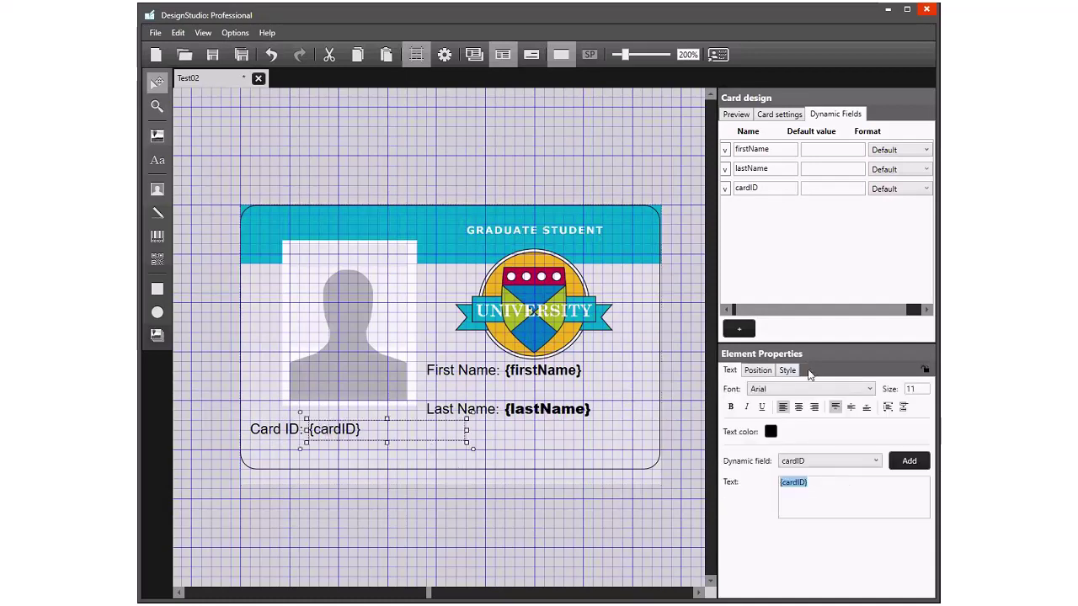
pyautogui.press('Tab')
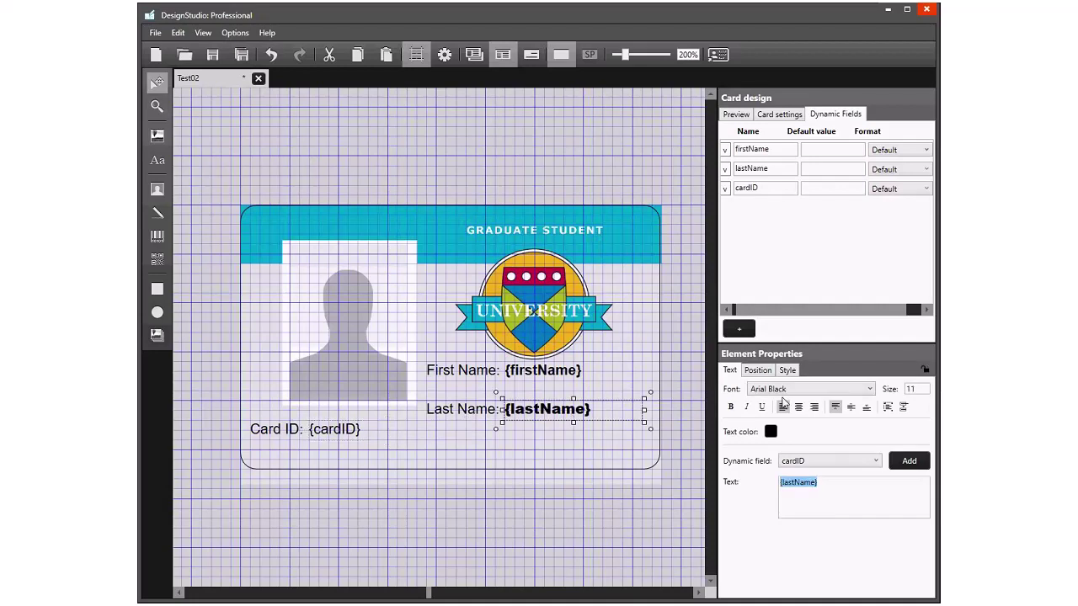
pyautogui.press('Tab')
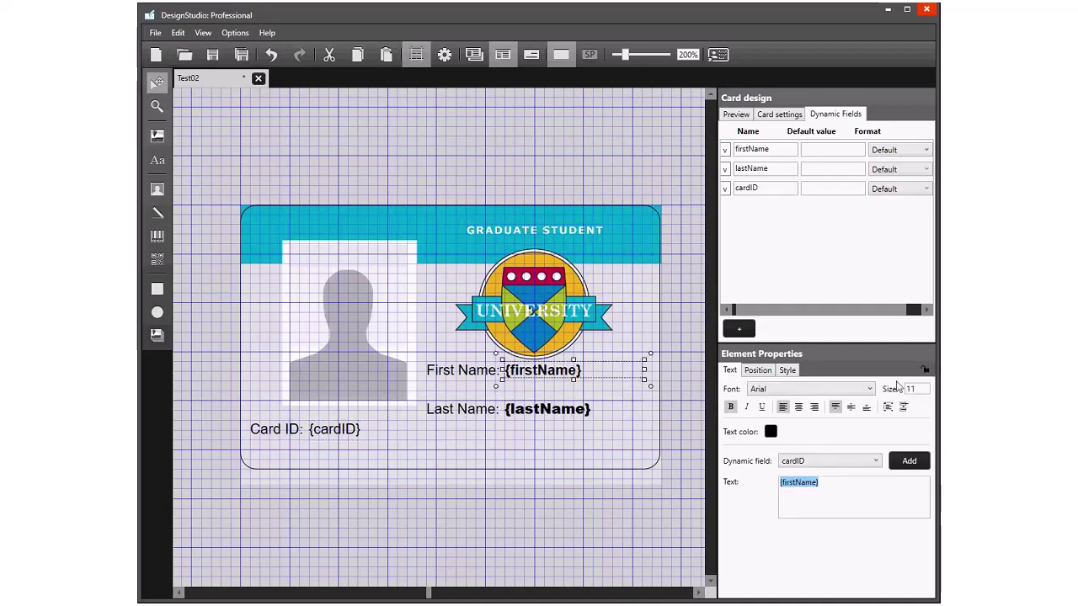
# - Deselect all card elements and show the preview of the Test02 card design
pyautogui.click(578, 490)
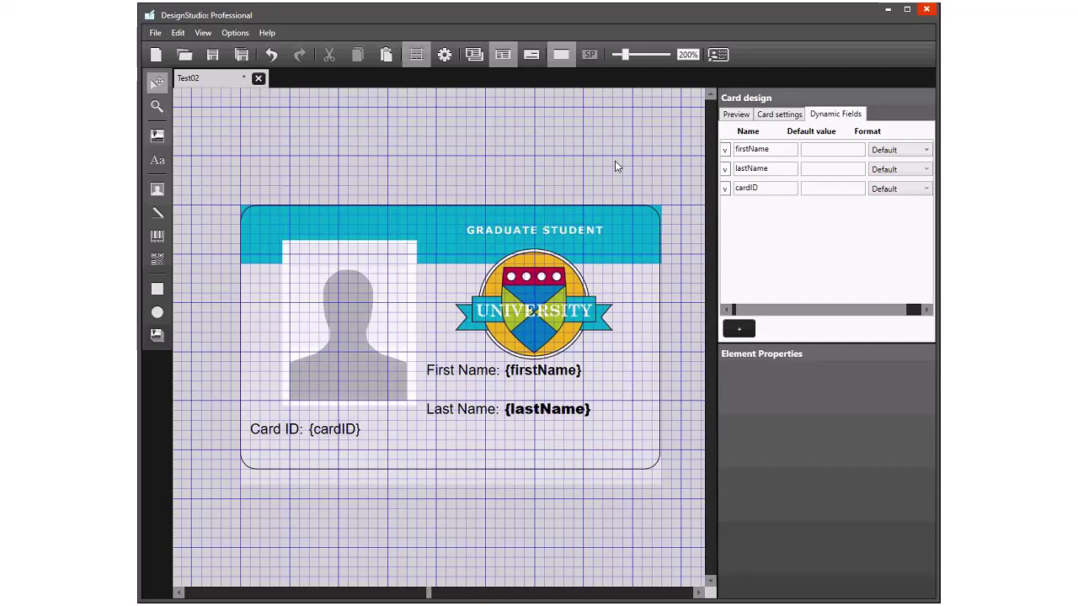
pyautogui.click(734, 114)
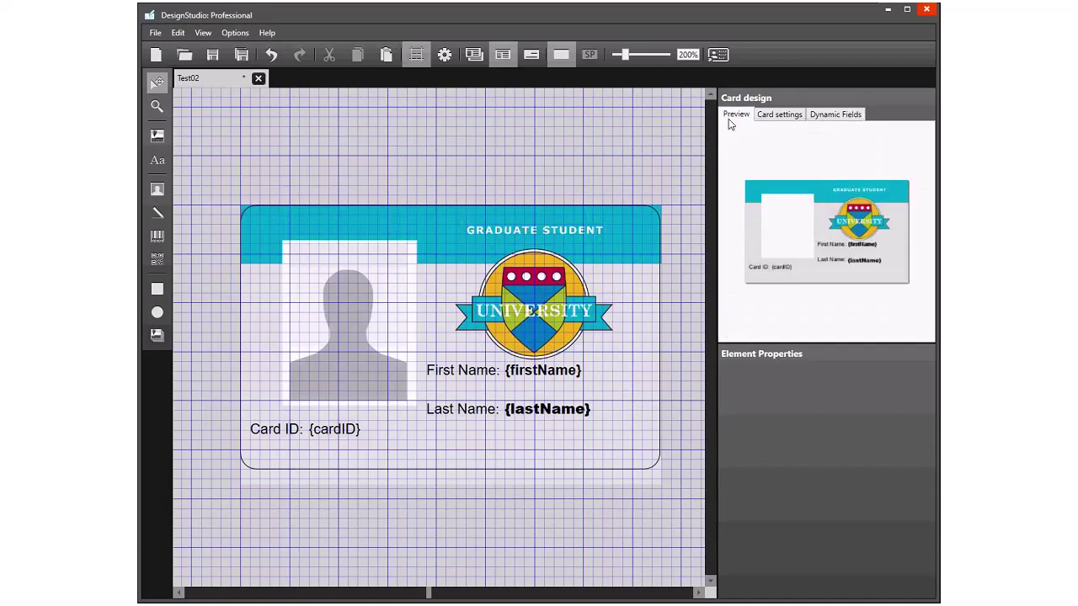